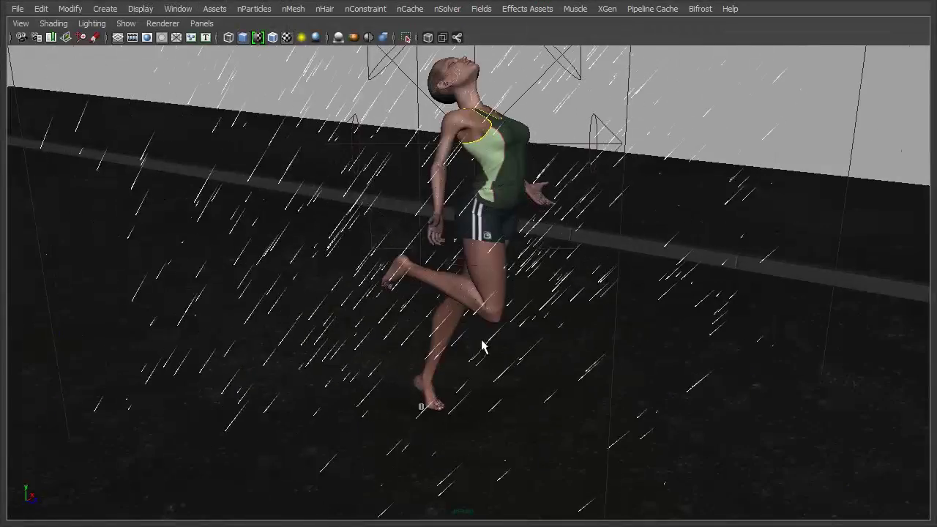
Inspect the rain falling around the character, restore the full interface and stop the simulation playback
left_click_drag(481, 344, 623, 132, "alt")
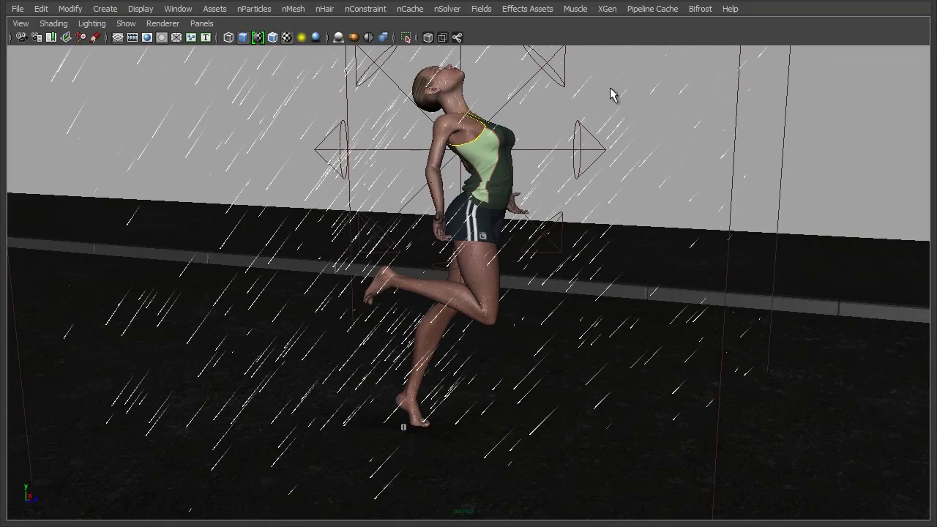
left_click_drag(598, 385, 552, 268, "alt")
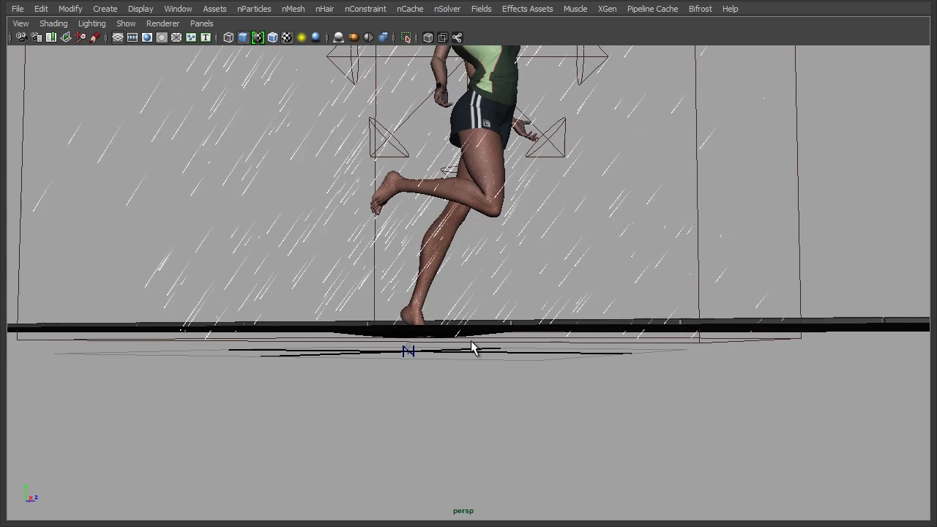
left_click_drag(493, 329, 466, 320, "alt")
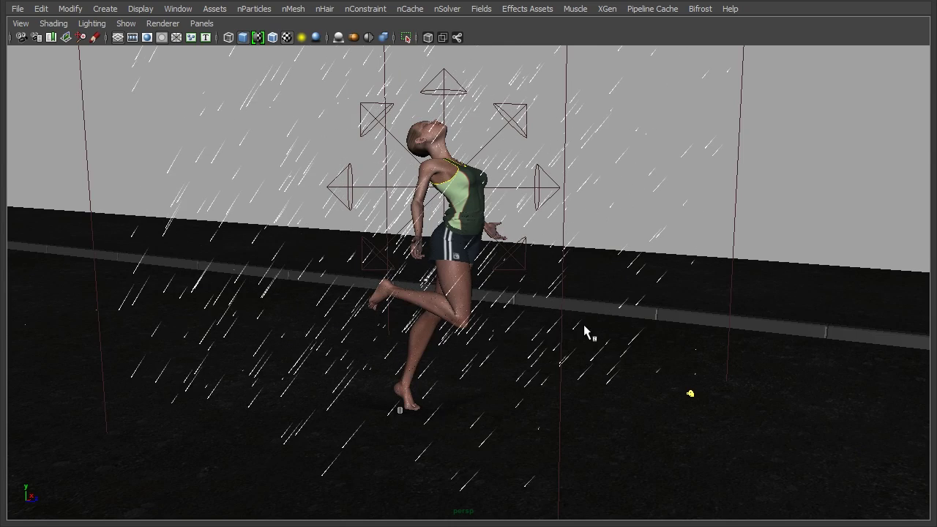
key("ctrl+space")
left_click(855, 445)
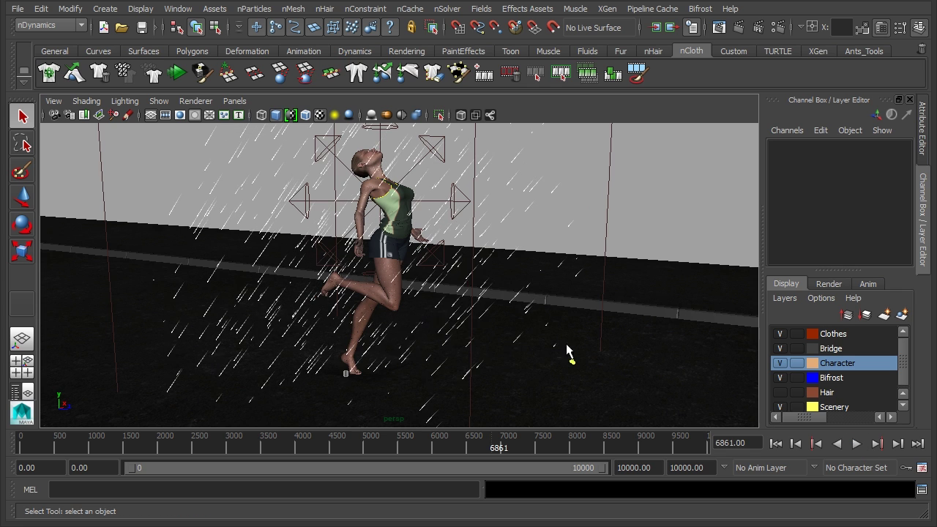
Make the floor mesh a passive collider
left_click(529, 367)
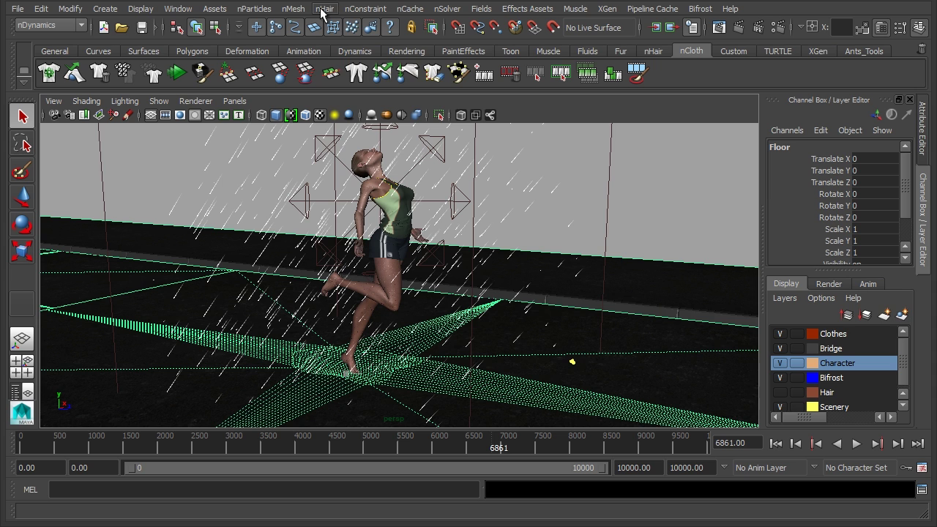
left_click(294, 9)
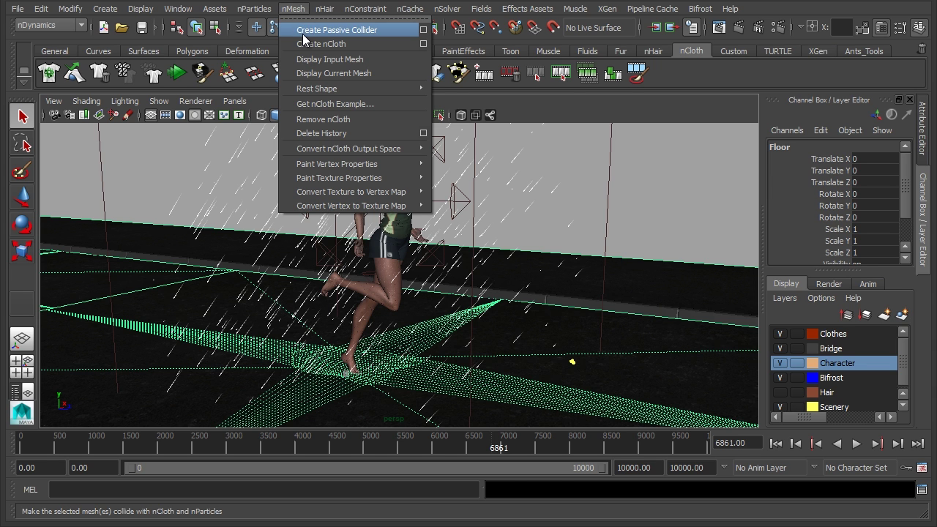
left_click(304, 33)
Make the running character's body mesh a passive collider and clear the selection
left_click(371, 307)
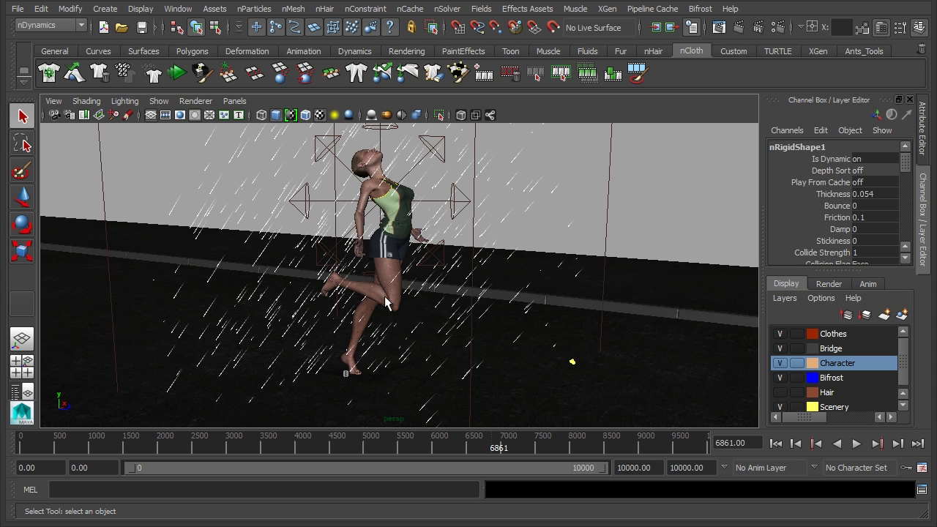
left_click(294, 9)
left_click(322, 30)
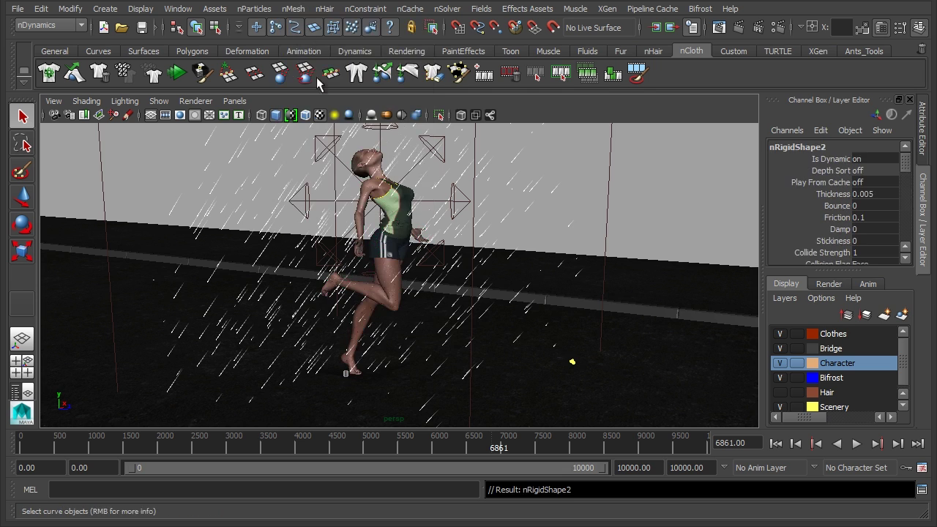
left_click(563, 223)
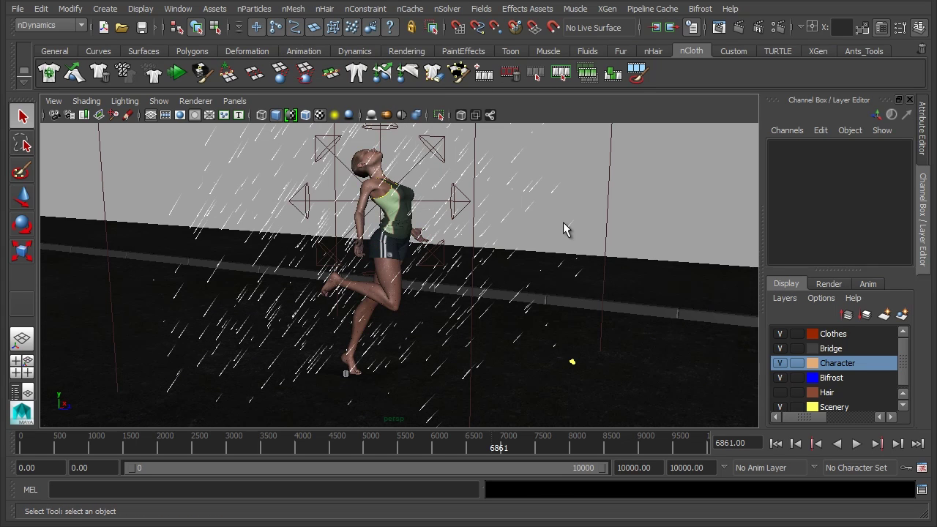
Set the floor collider's Solver Display to Collision Thickness in its nRigidShape1 attributes and rewind the timeline to frame 0
left_click(523, 395)
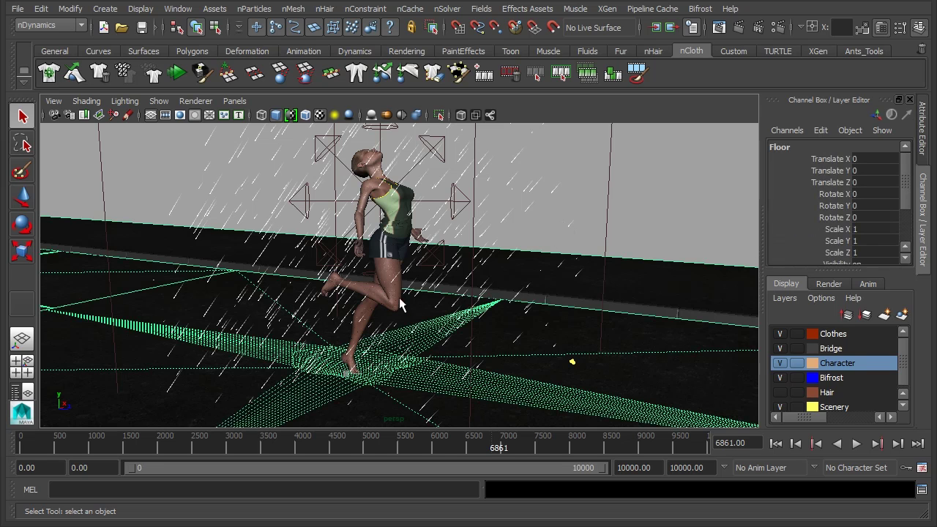
left_click(922, 145)
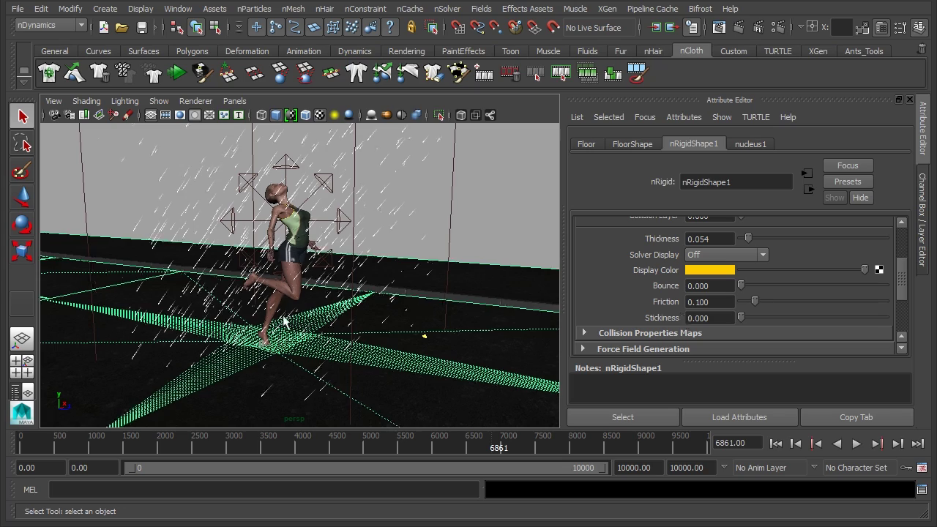
right_click_drag(302, 255, 458, 260, "alt")
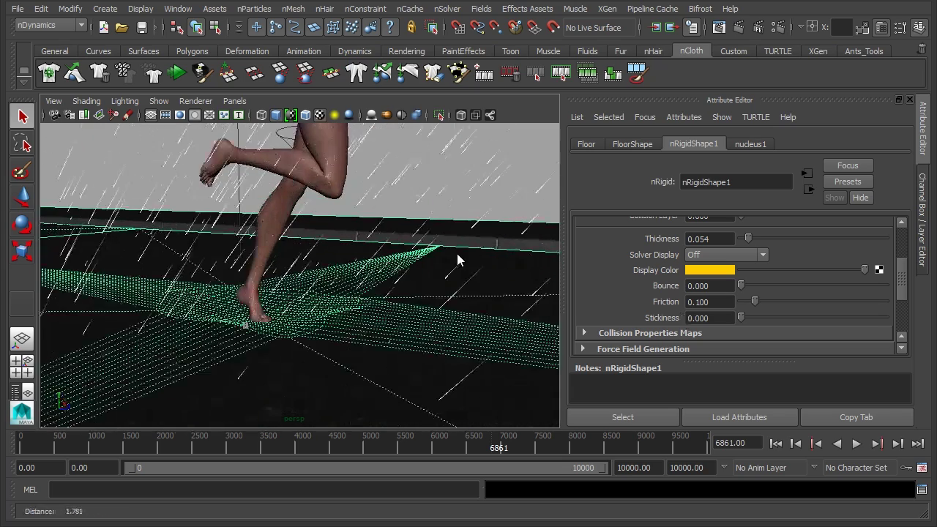
left_click(711, 255)
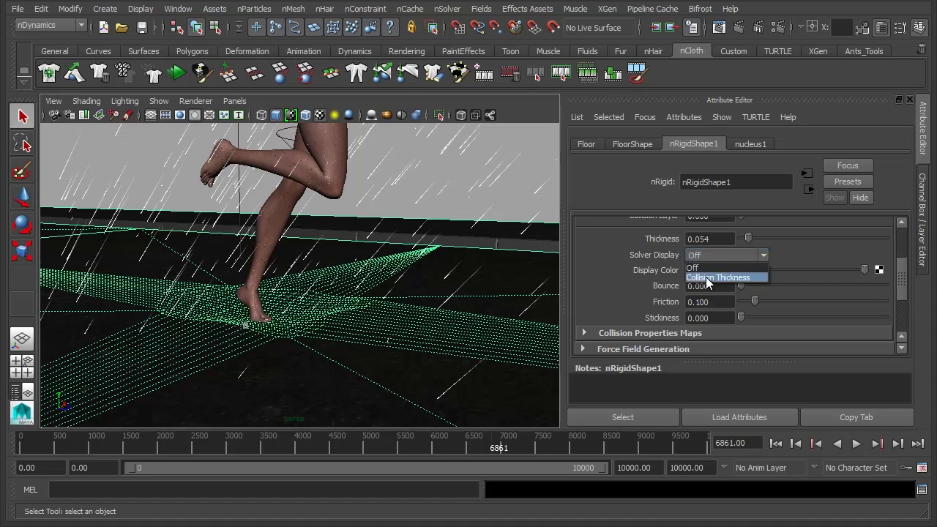
left_click(707, 278)
left_click_drag(350, 279, 490, 287, "alt")
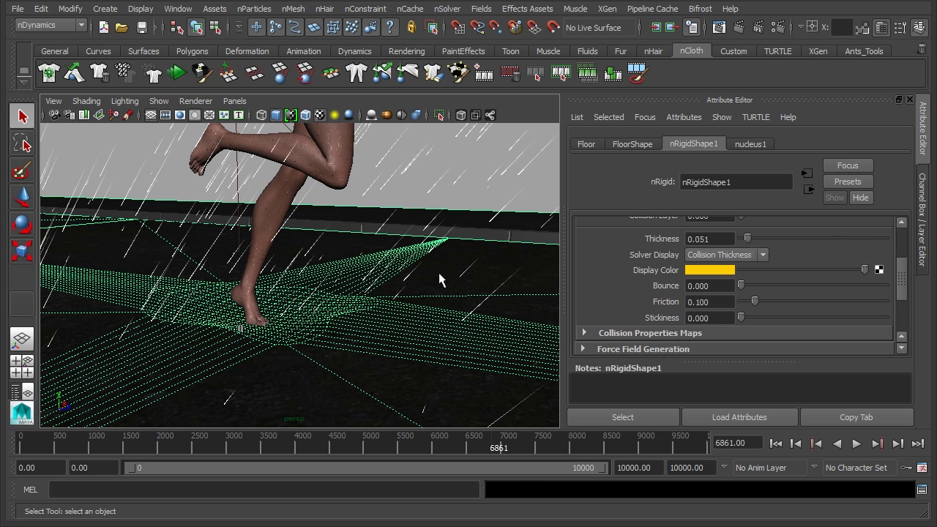
left_click_drag(438, 279, 386, 278, "alt")
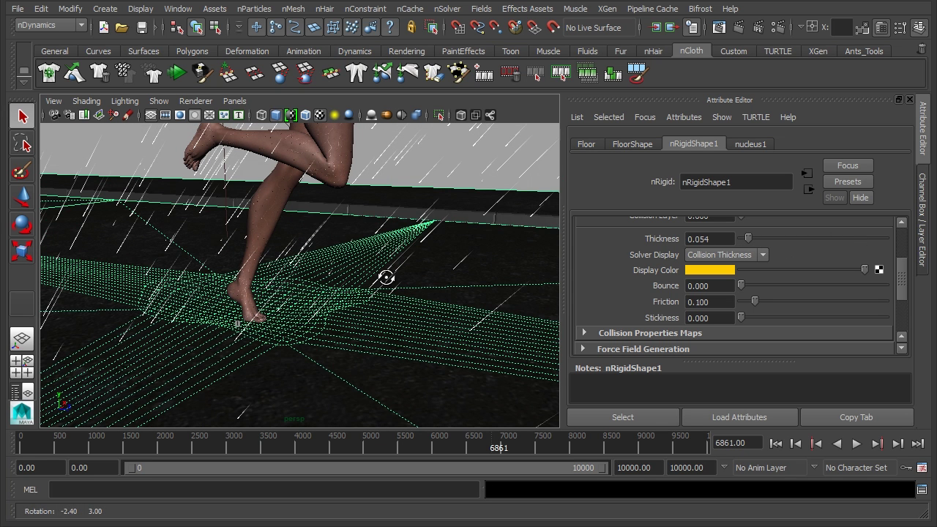
left_click(775, 443)
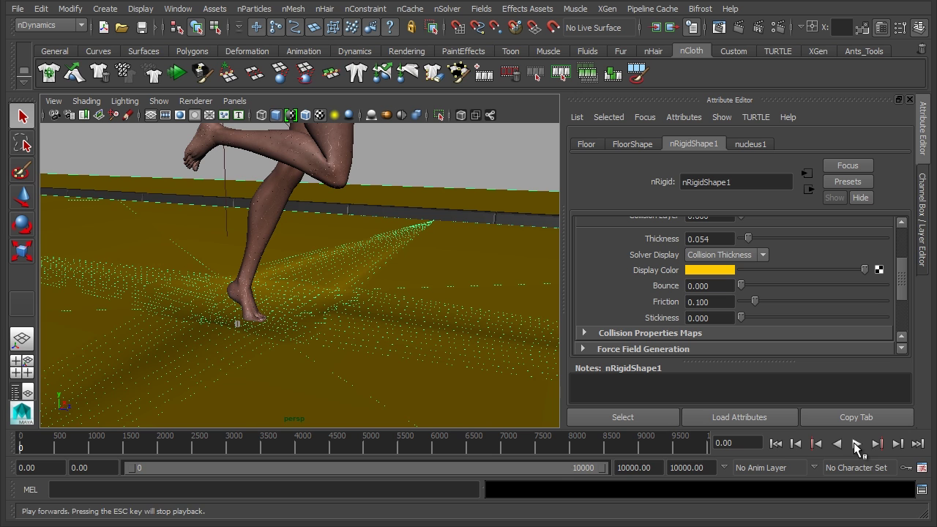
left_click_drag(356, 266, 351, 234, "alt")
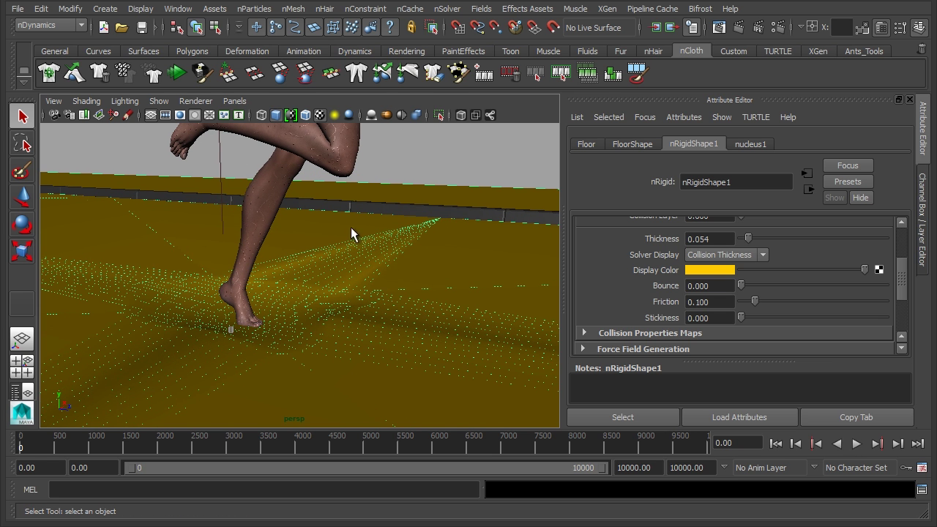
Switch the floor collider's Solver Display to Off and back to Collision Thickness to compare the floor surface
left_click(738, 254)
left_click(731, 268)
left_click(732, 254)
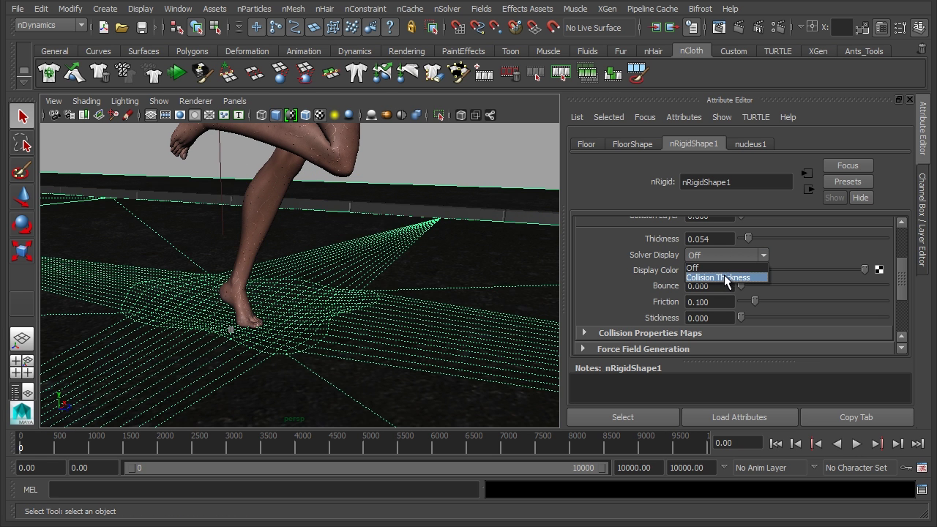
left_click(723, 277)
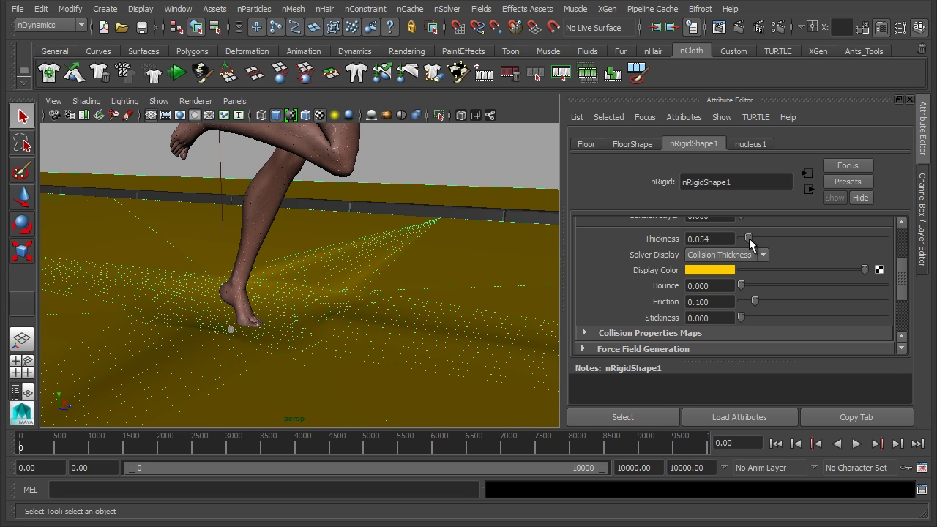
Try higher Thickness values on the floor collider, up to about 0.437, and a darker Display Color, undoing these changes
left_click_drag(749, 238, 845, 228)
mouse_move(484, 258)
right_mouse_down("alt")
mouse_move(303, 194)
mouse_move(397, 203)
mouse_move(314, 224)
mouse_move(389, 224)
mouse_move(500, 259)
right_mouse_up("alt")
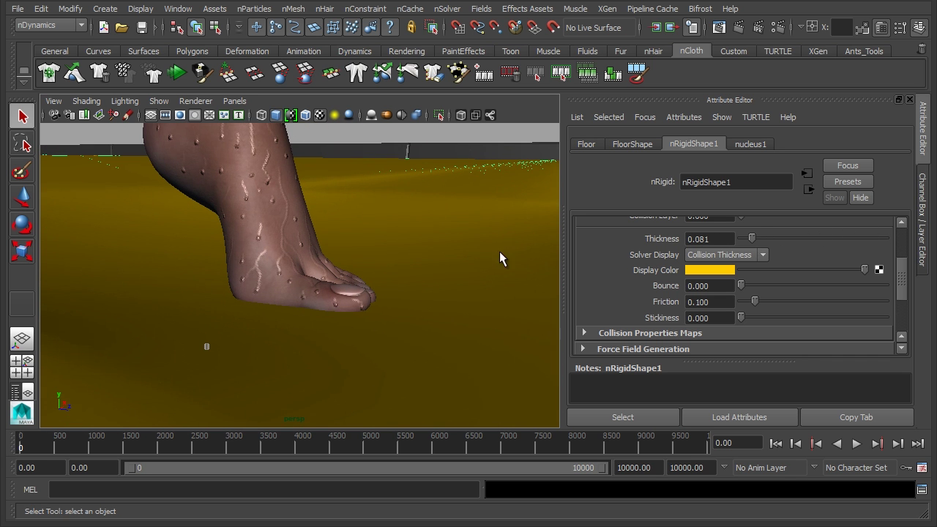
left_click_drag(866, 271, 826, 271)
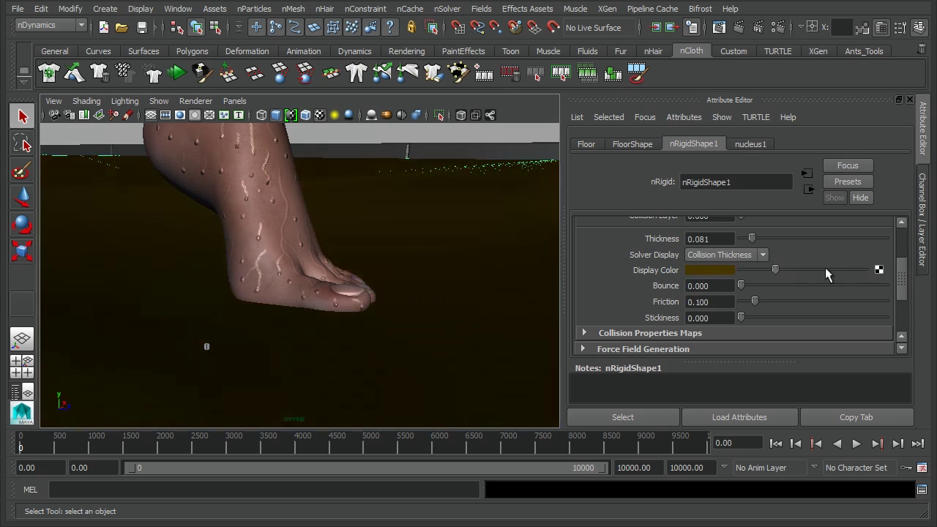
key("ctrl+z")
left_click_drag(752, 239, 800, 241)
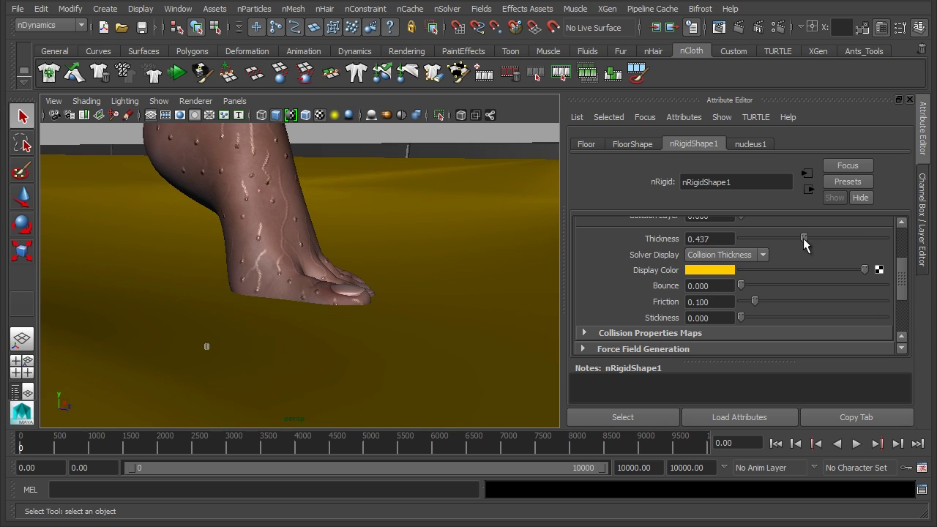
right_click_drag(395, 271, 427, 289, "alt")
key("ctrl+z")
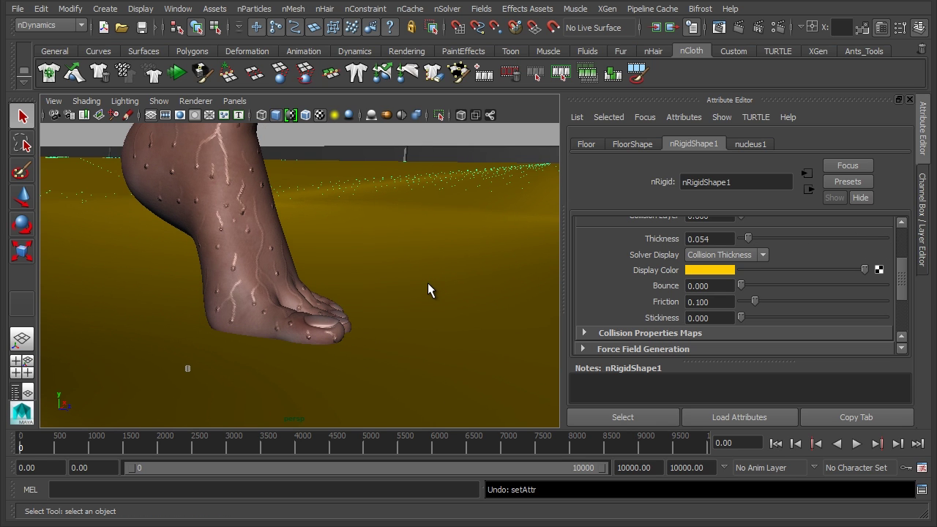
Set the floor collider's Solver Display to Off
left_click(727, 257)
left_click(706, 272)
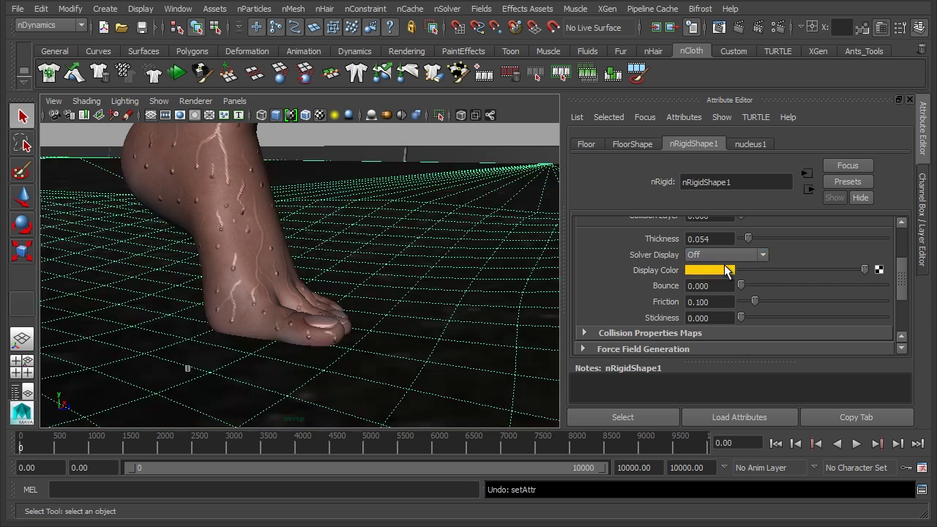
right_click_drag(483, 290, 300, 259, "alt")
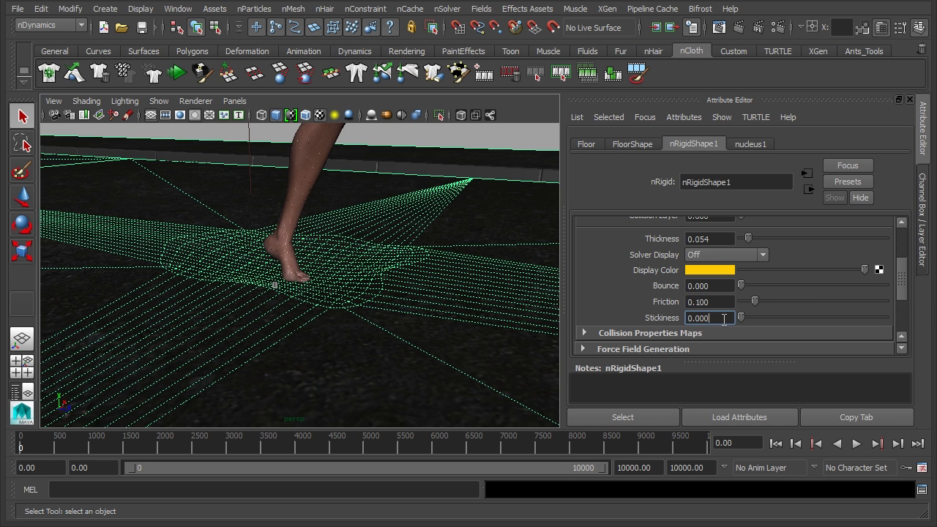
Clear the selection, play the simulation from frame 0 and examine how the rain collides with the floor and the character's legs
right_click_drag(424, 232, 445, 146, "alt")
left_click(455, 154)
left_click_drag(342, 287, 364, 252, "alt")
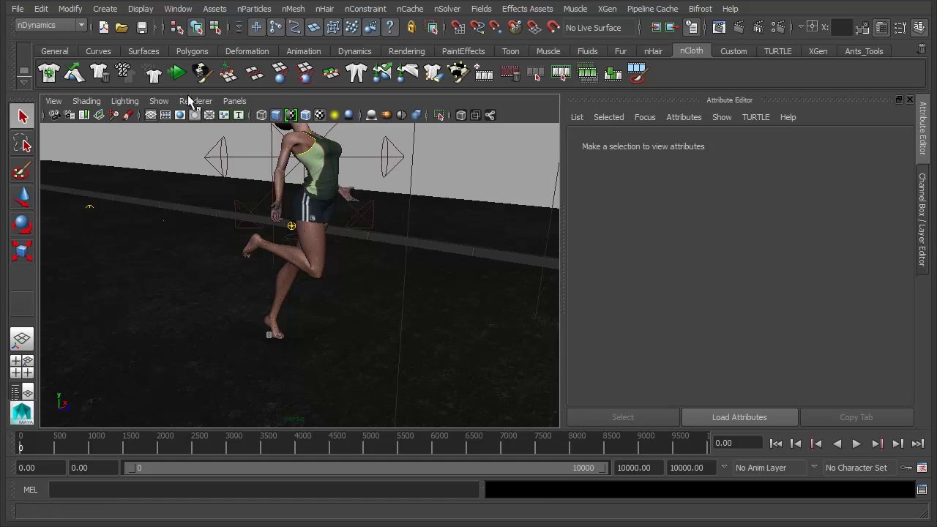
key("alt+v")
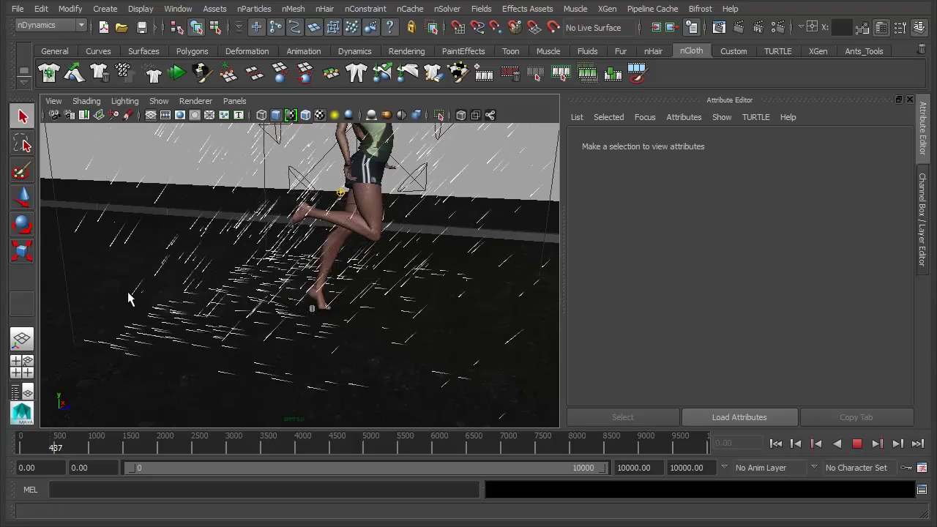
left_click_drag(128, 299, 371, 318, "alt")
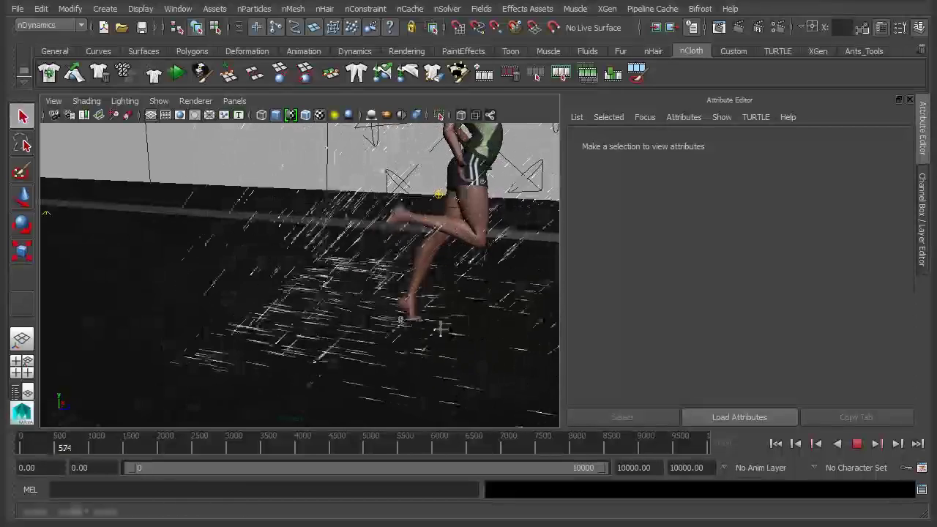
right_click_drag(440, 329, 414, 318, "alt")
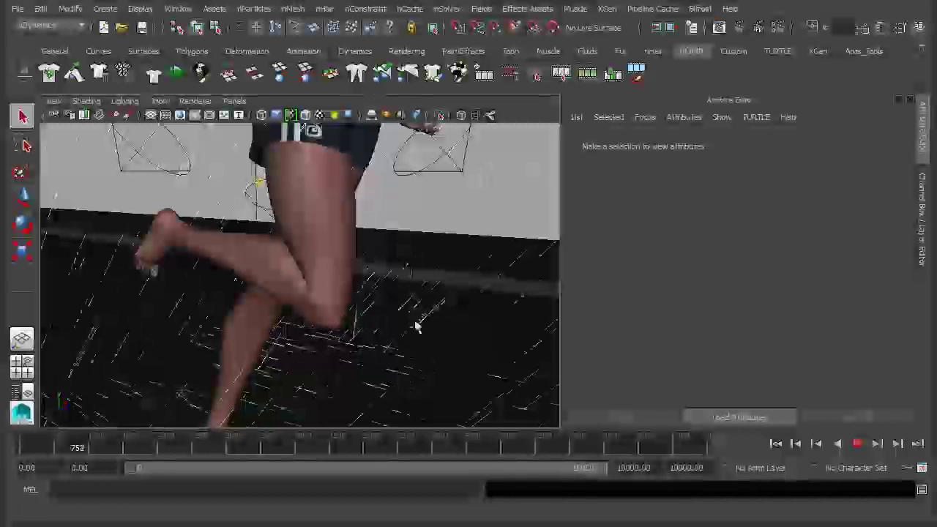
right_click_drag(418, 317, 299, 315, "alt")
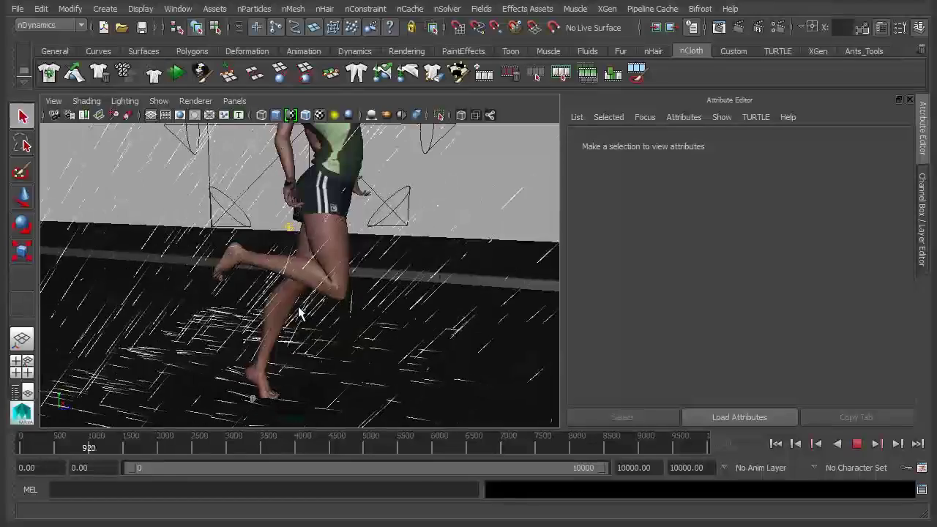
left_click_drag(299, 314, 376, 226, "alt")
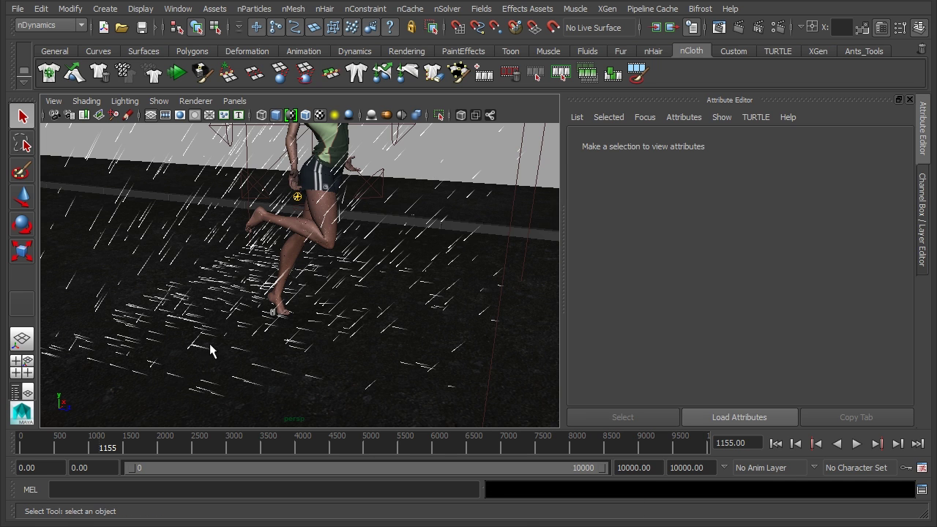
Select the rain particles and open the Particle Collision Event Editor for nParticle1
right_click_drag(209, 349, 378, 313, "alt")
left_click(502, 159)
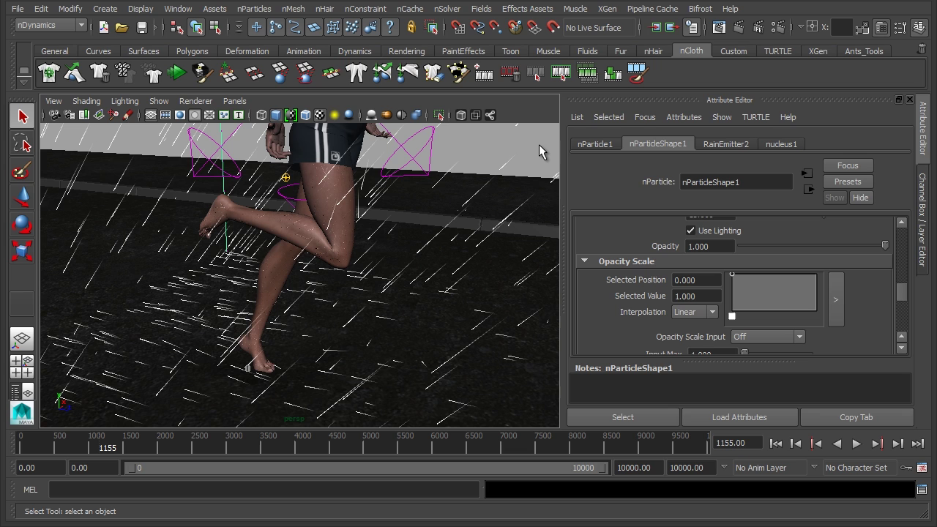
left_click(254, 9)
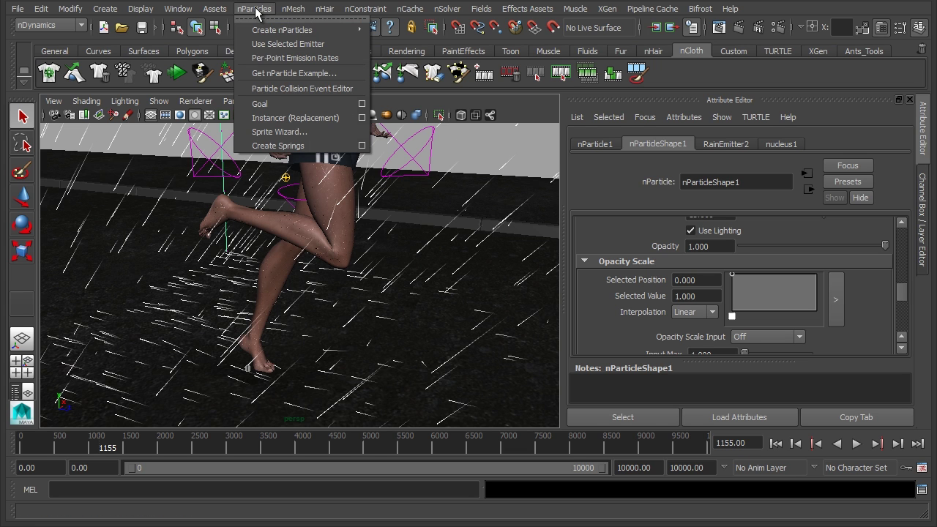
left_click(325, 88)
left_click_drag(671, 34, 693, 30)
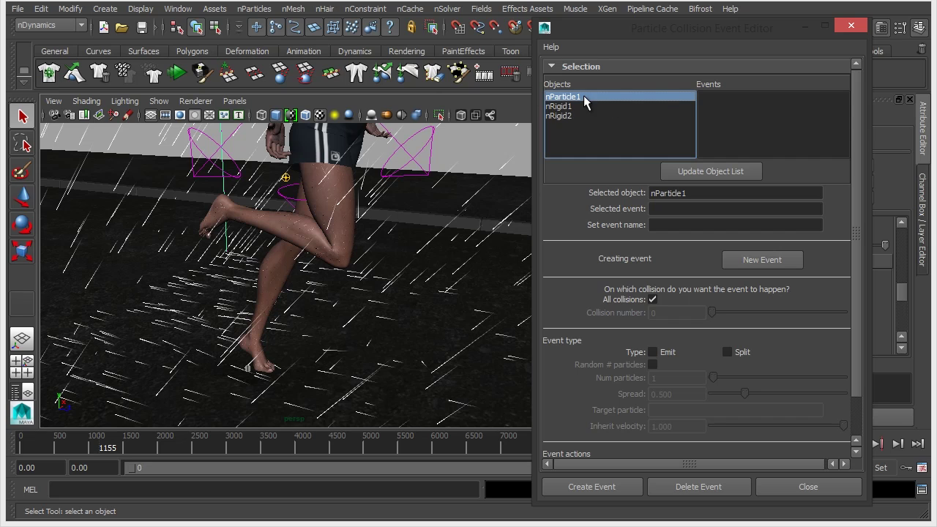
scroll(705, 341, "down", 2)
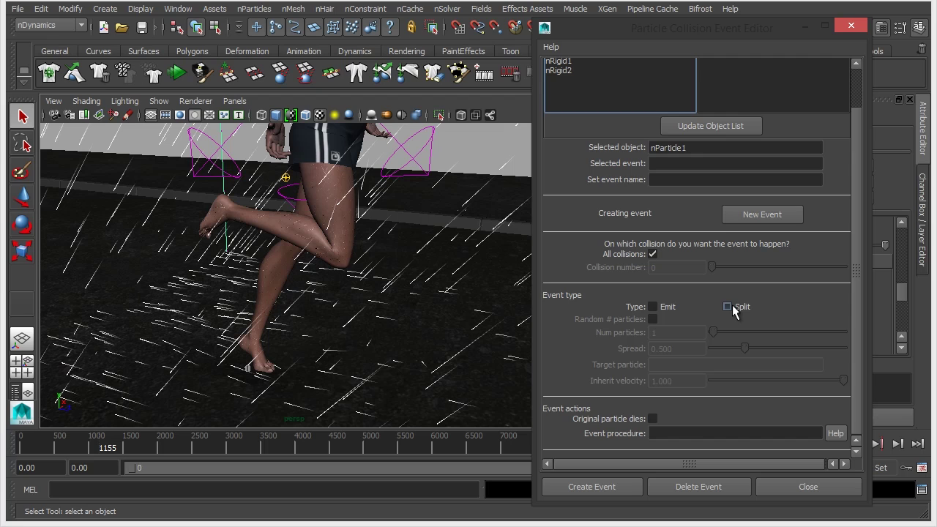
Create a Split collision event for nParticle1 with Num particles set to 10
left_click(727, 307)
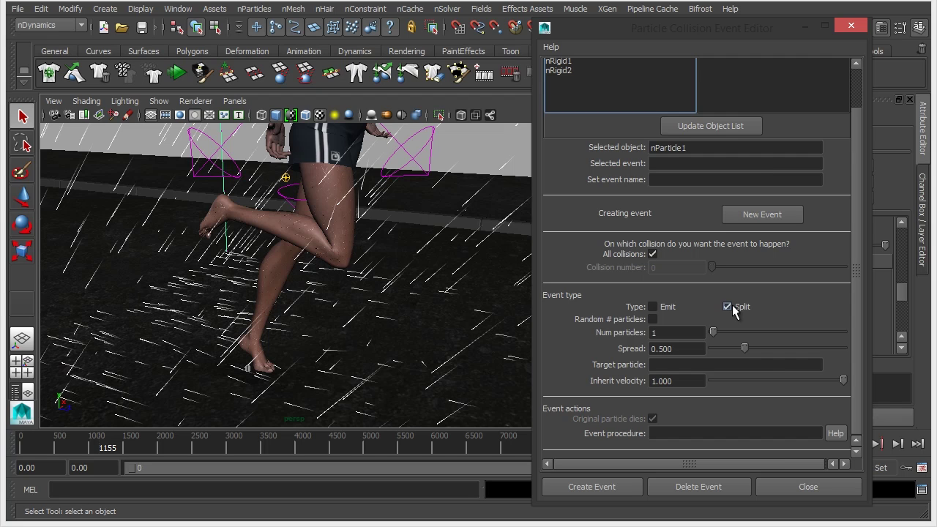
left_click(668, 332)
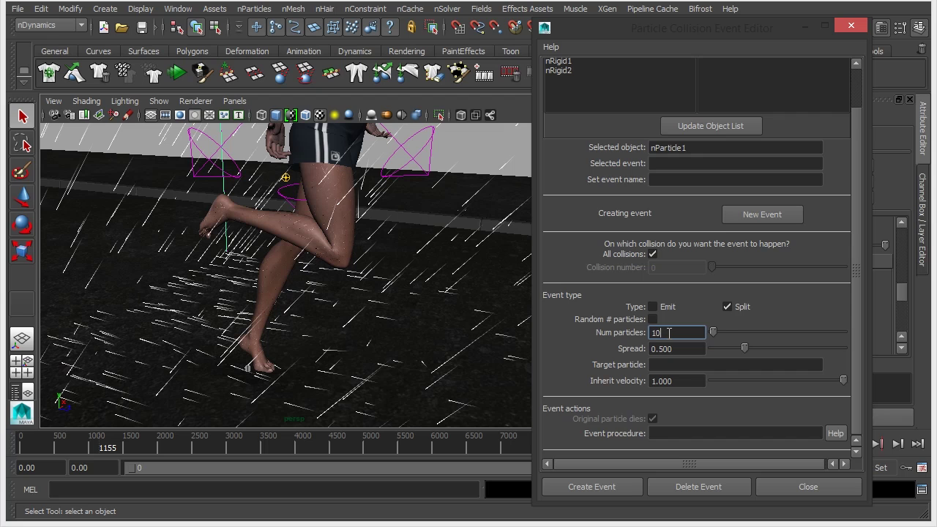
key("Return")
left_click(606, 488)
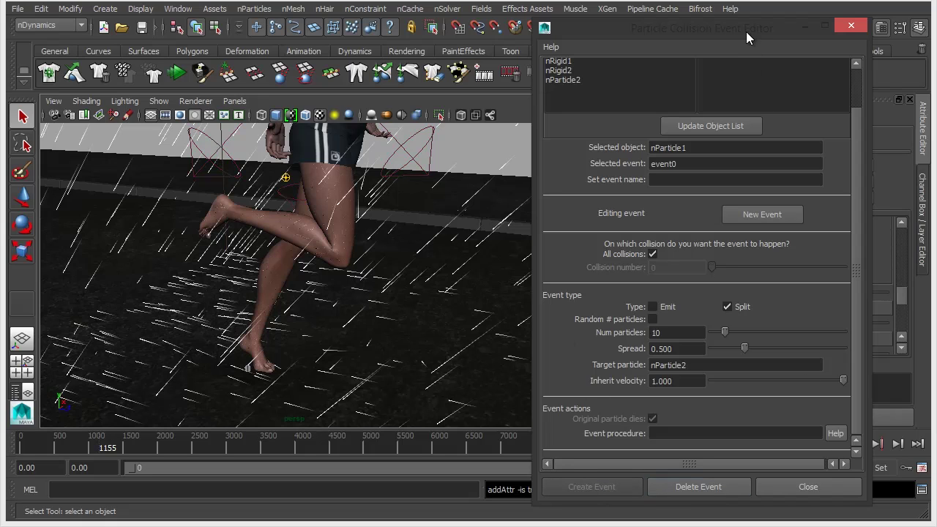
Play the simulation from frame 0 and examine the splash particles around the character's foot up close
left_click_drag(745, 29, 599, 23)
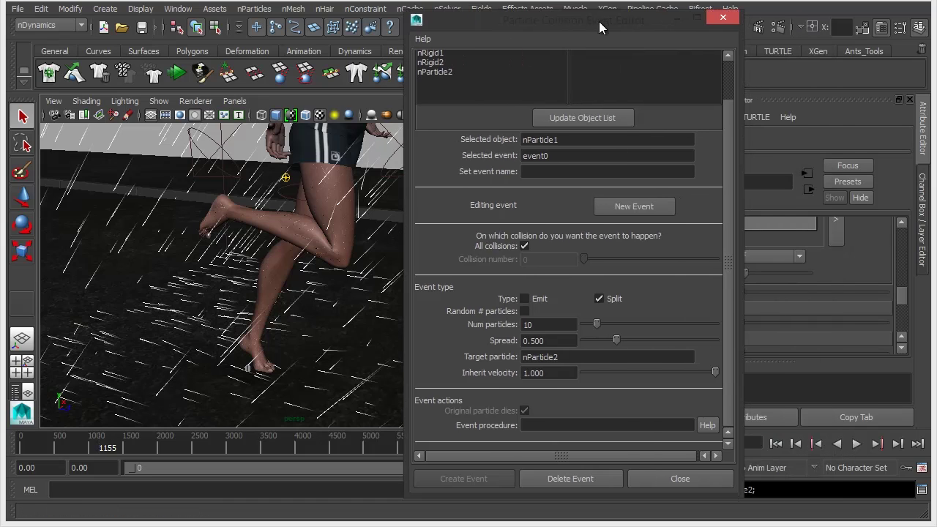
left_click(776, 443)
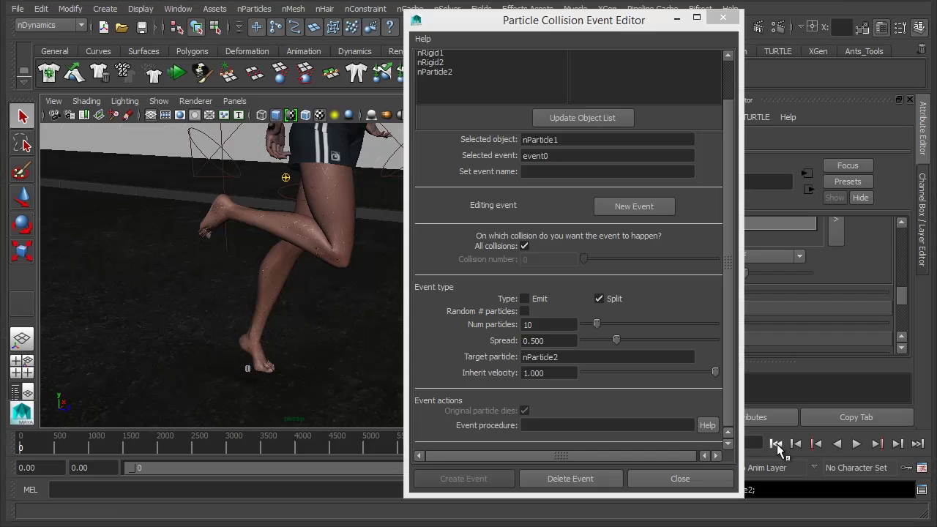
left_click(178, 73)
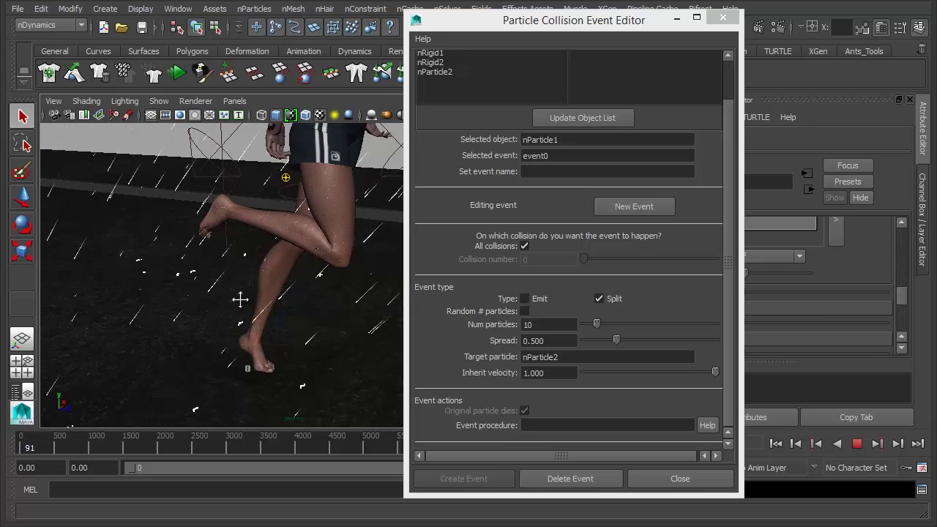
right_click_drag(240, 299, 309, 245, "alt")
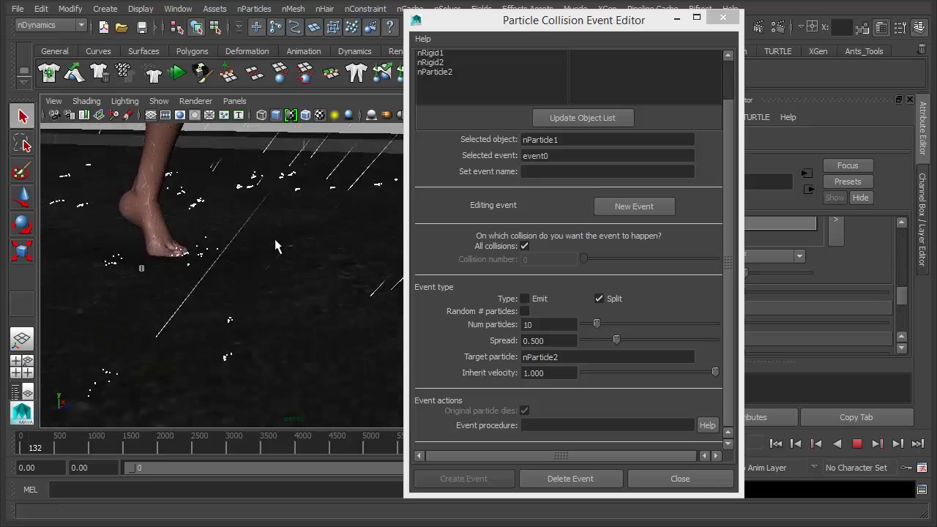
left_click_drag(314, 245, 360, 248, "alt")
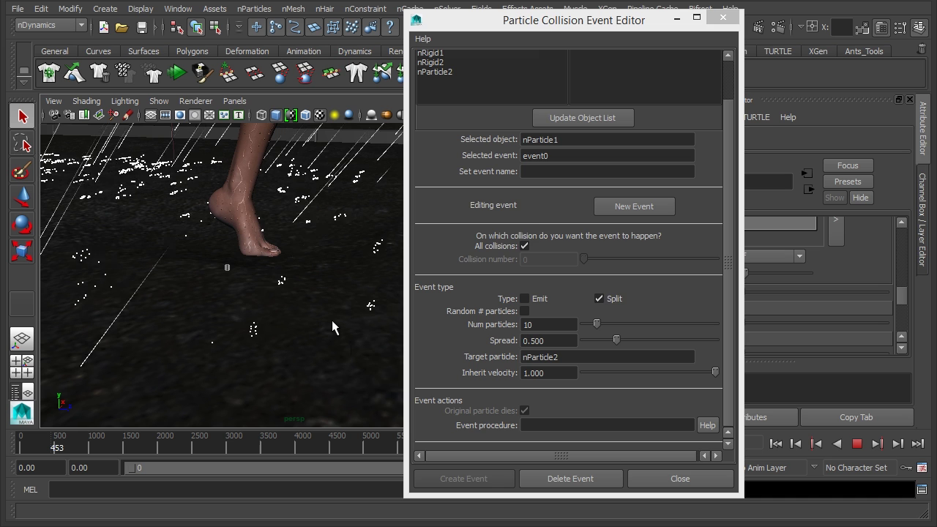
Close the Particle Collision Event Editor and stop the simulation, returning it to frame 0
left_click(667, 478)
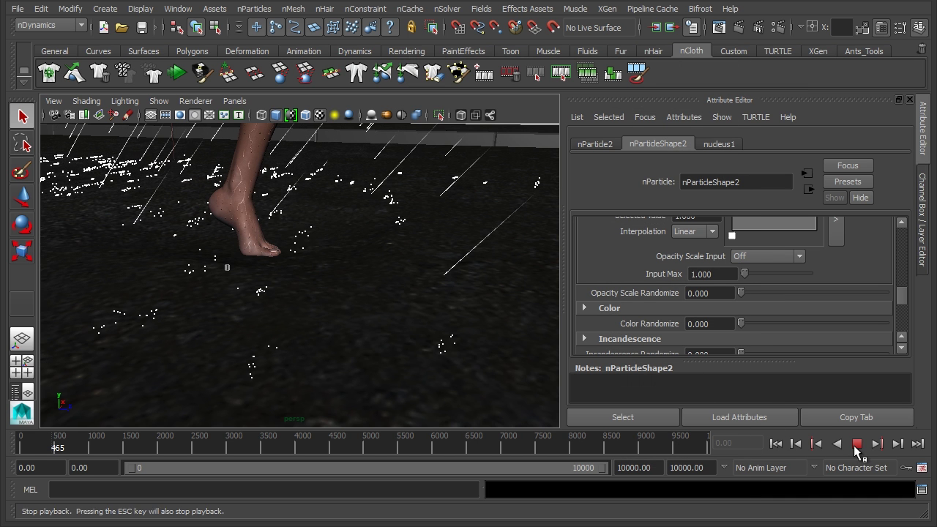
left_click(856, 444)
left_click(775, 443)
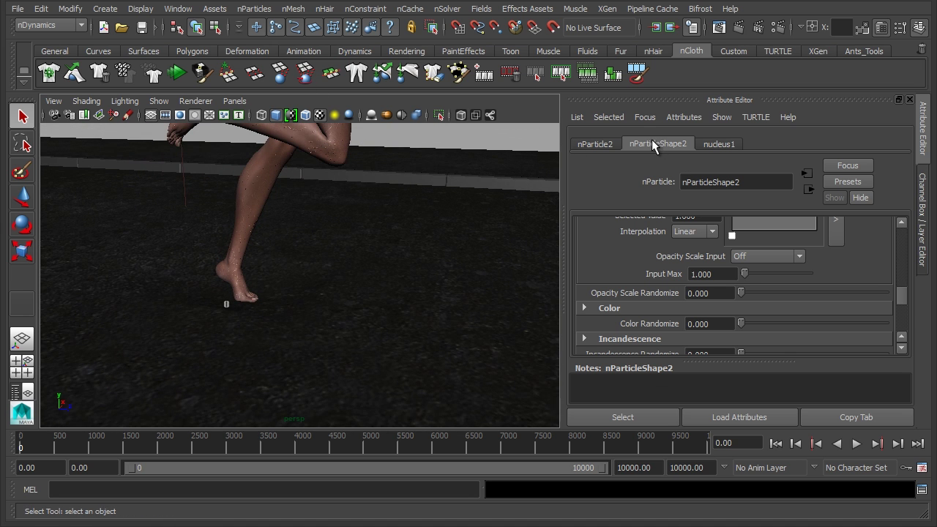
Open the Outliner, check nParticle1, and select the splash particle object nParticle2
left_click(178, 9)
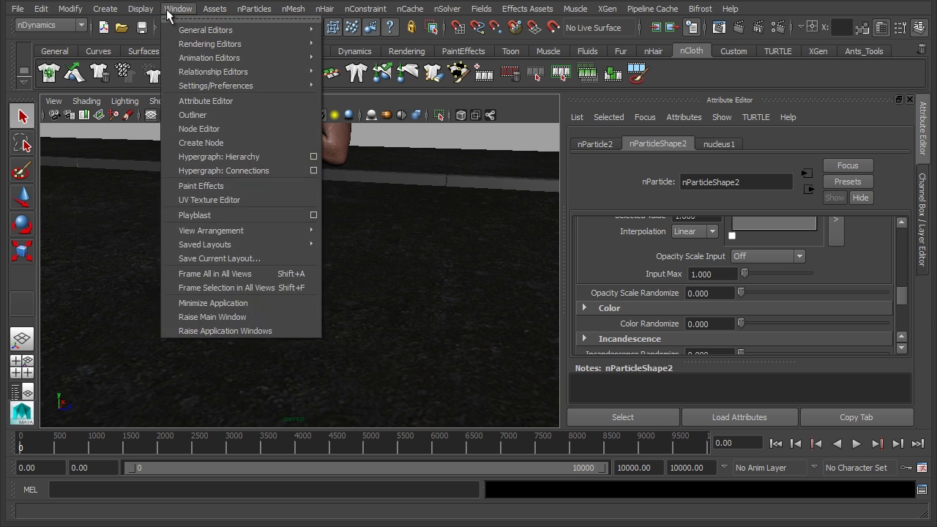
left_click(214, 110)
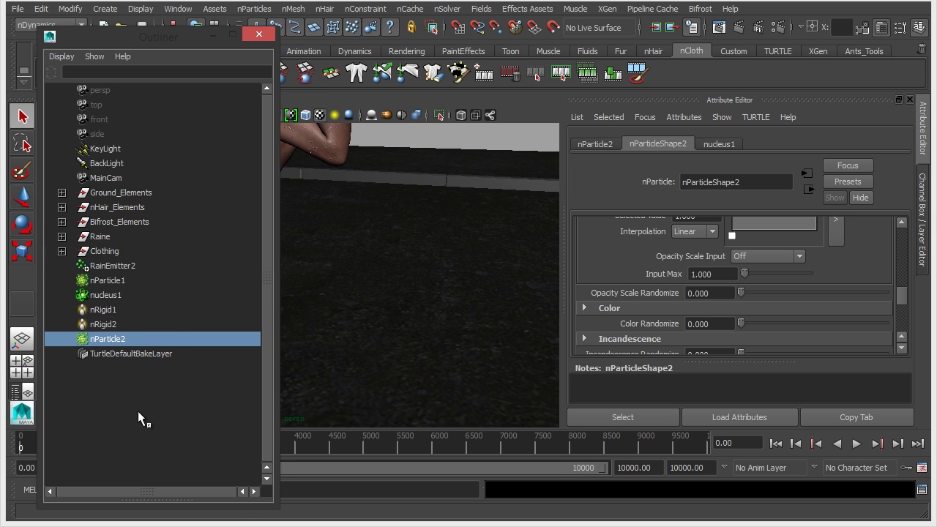
left_click(136, 279)
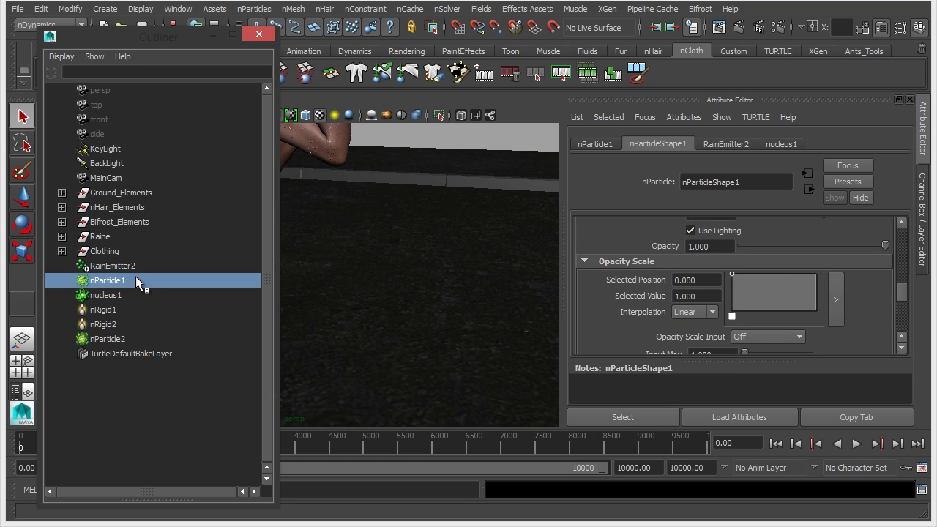
left_click(119, 339)
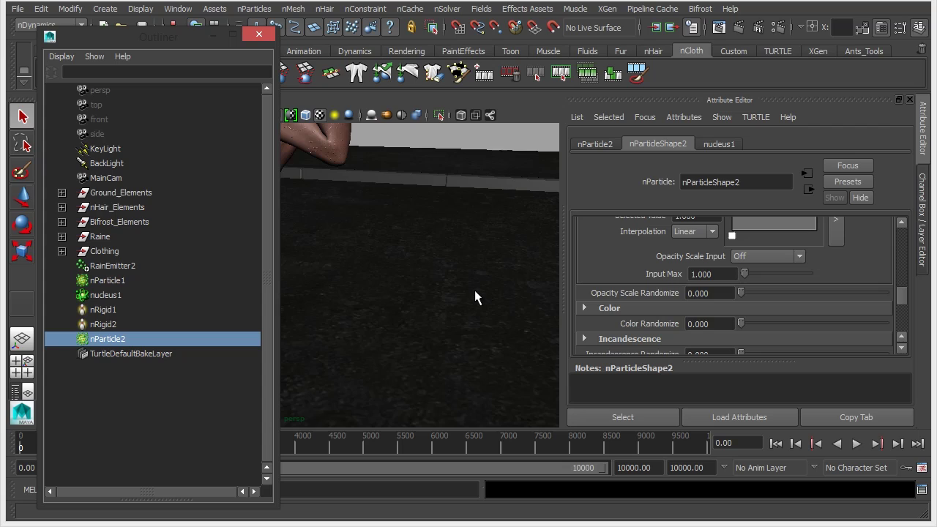
Collapse the Per Particle (Array) Attributes and Opacity Scale sections in the attributes of nParticleShape2
left_click(718, 144)
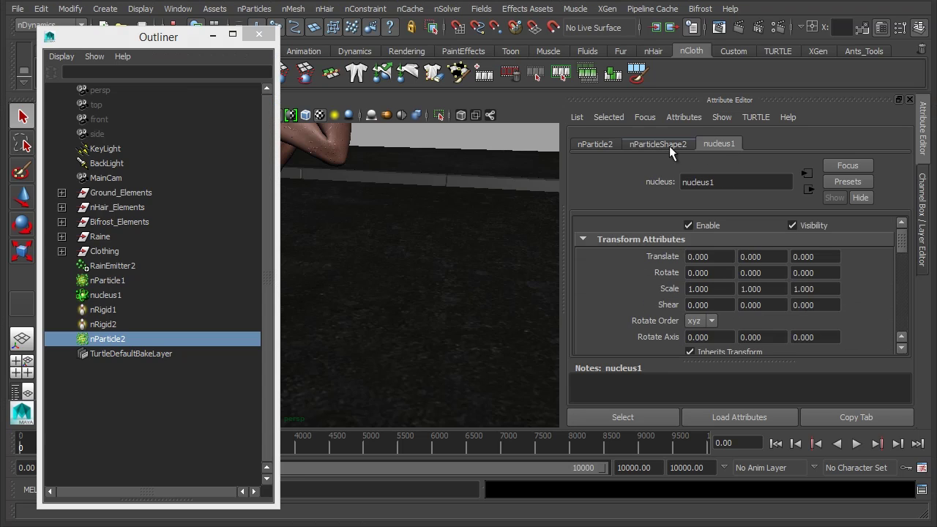
left_click(655, 144)
scroll(741, 288, "down", 2)
scroll(655, 313, "down", 5)
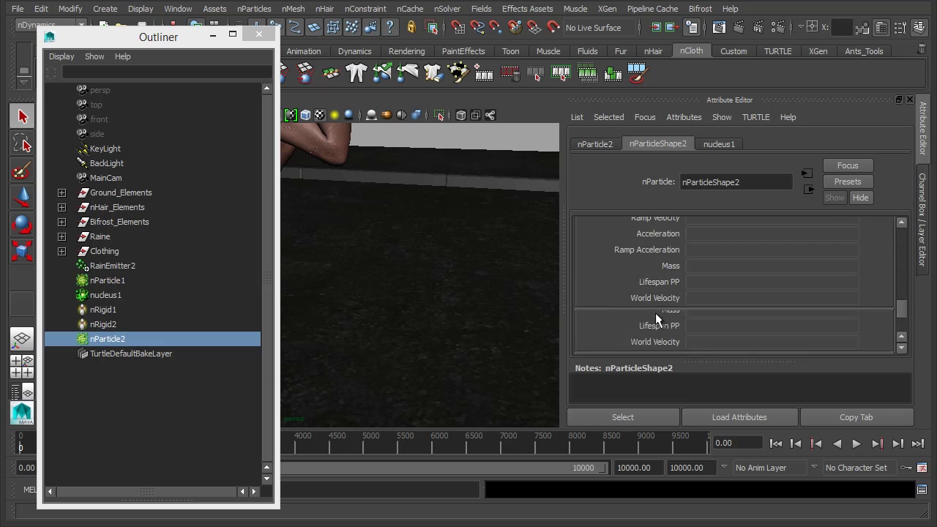
scroll(653, 312, "up", 5)
left_click(623, 326)
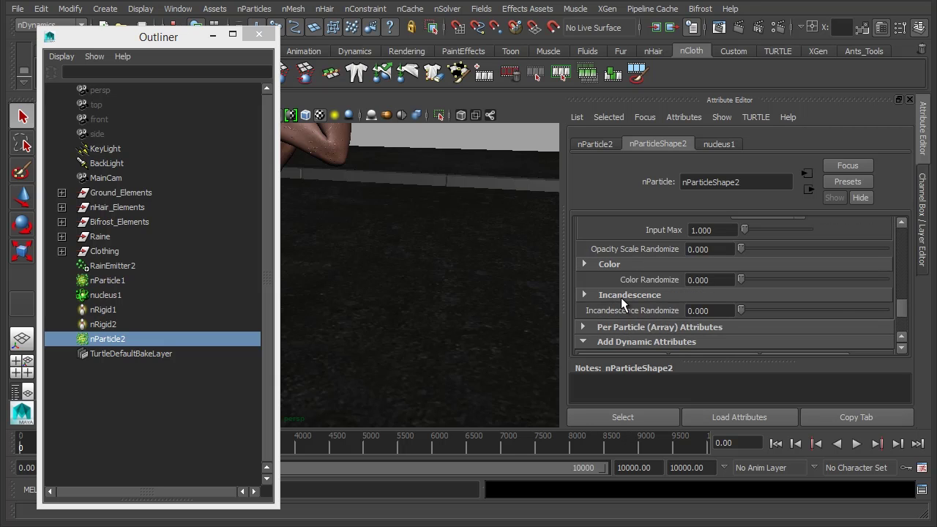
left_click(621, 296)
left_click(622, 295)
scroll(631, 278, "up", 6)
left_click(632, 268)
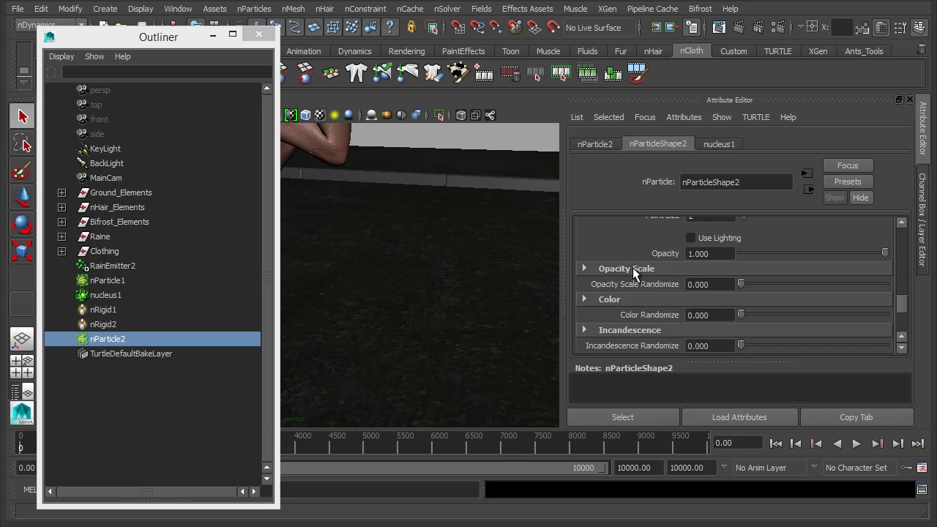
scroll(630, 268, "up", 4)
Undock the Attribute Editor into a floating window and enlarge it vertically to show more nParticleShape2 attributes
left_click(924, 139)
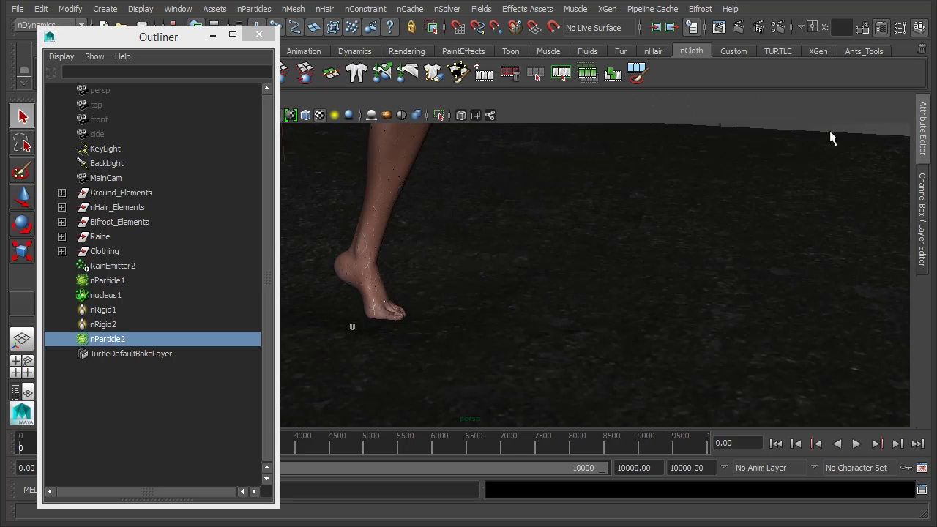
left_click(920, 137)
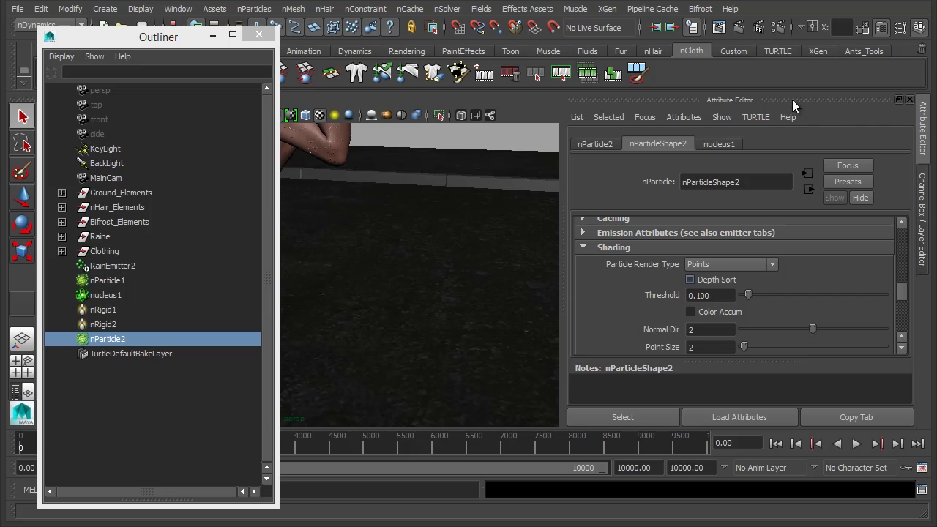
left_click(897, 101)
left_click_drag(808, 80, 803, 22)
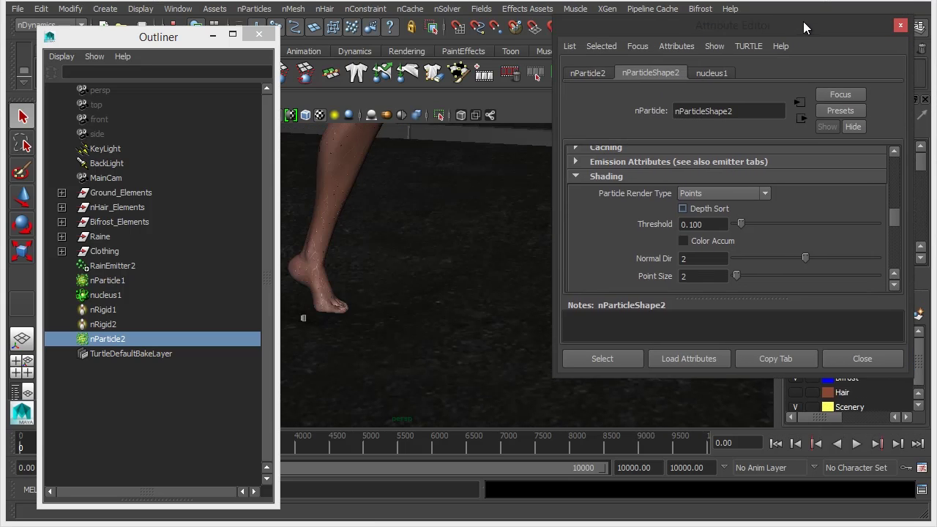
left_click_drag(724, 370, 712, 510)
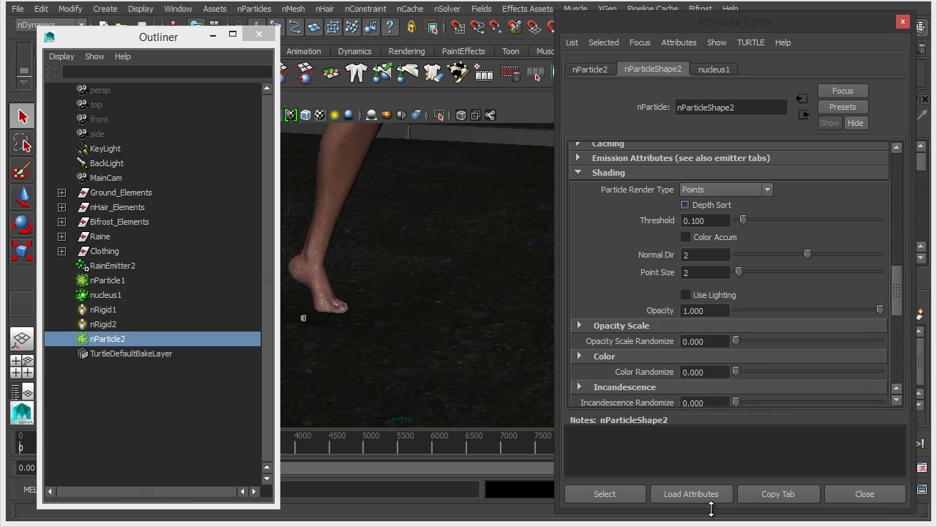
Turn on Ignore Solver Wind in the Dynamic Properties of nParticleShape2
left_click(623, 172)
left_click(619, 188)
scroll(627, 243, "up", 8)
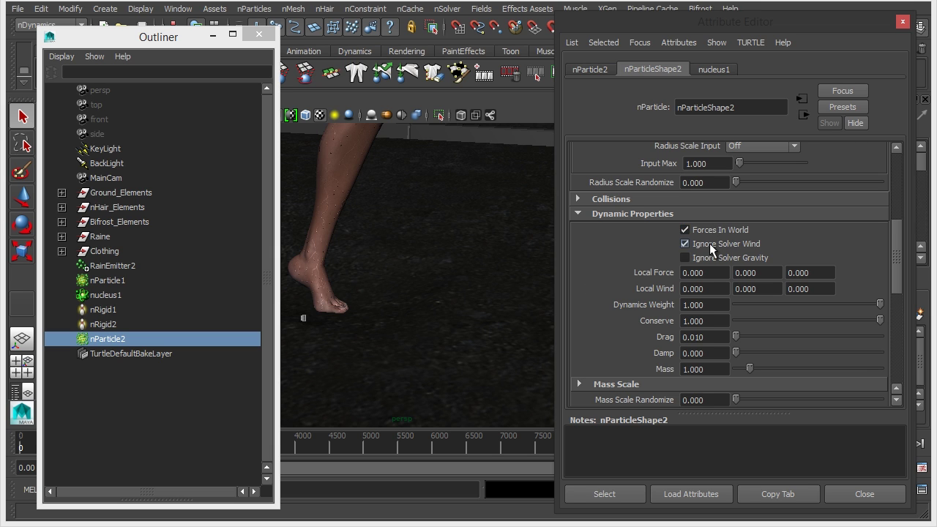
Clear the windows from the viewport, play the simulation and examine how the splash particles behave on the floor
left_click_drag(788, 22, 782, 0)
left_click_drag(745, 489, 749, 428)
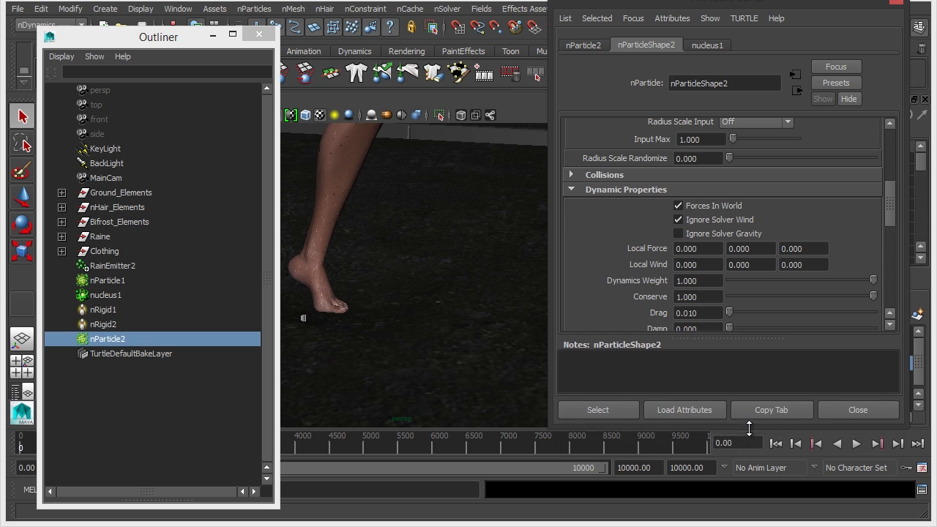
left_click(213, 35)
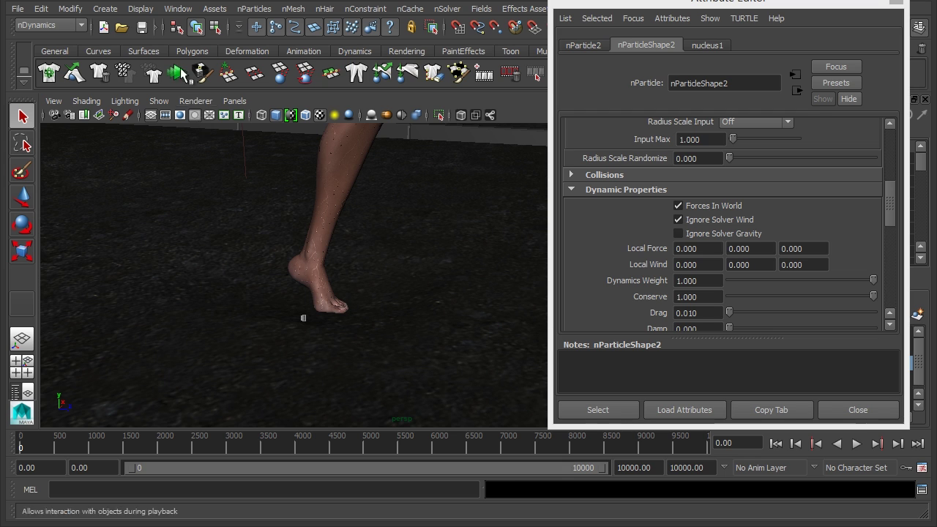
left_click(857, 443)
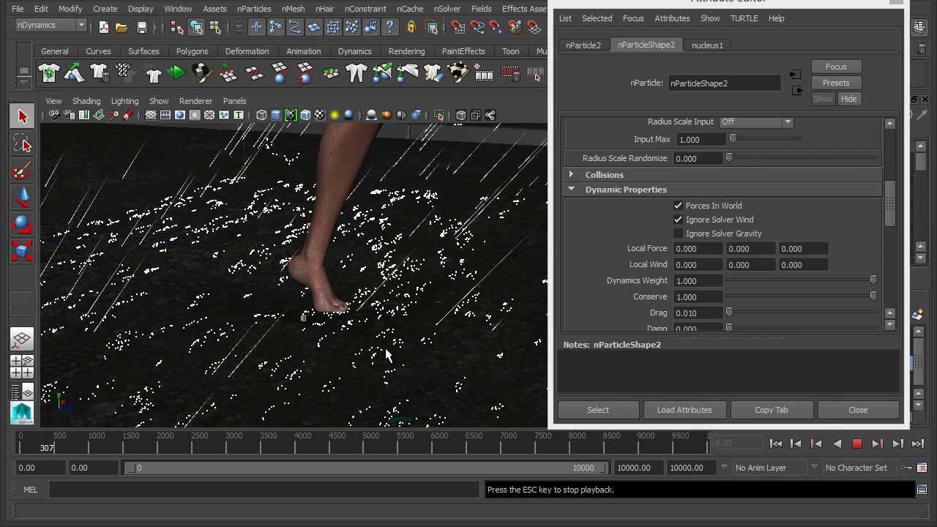
mouse_move(382, 341)
left_mouse_down("alt")
mouse_move(388, 327)
mouse_move(393, 337)
left_mouse_up("alt")
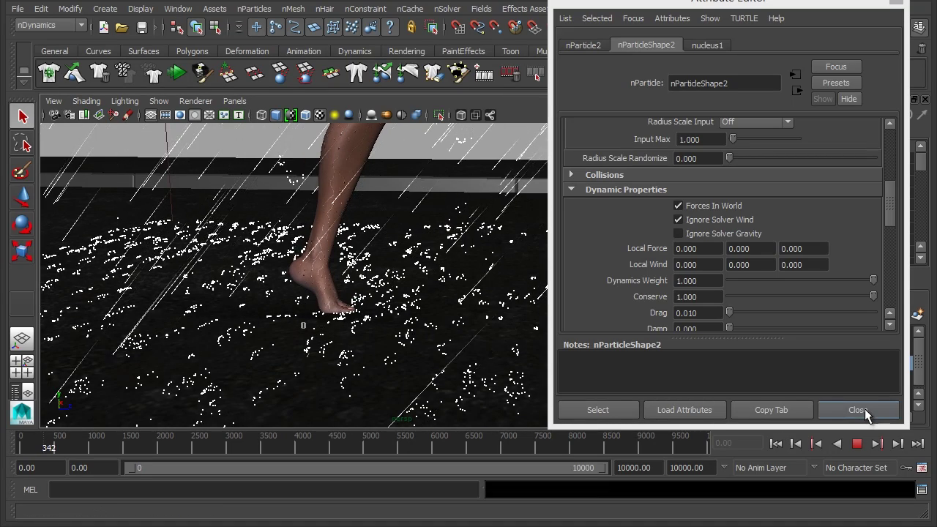
Close the floating Attribute Editor and stop the simulation, returning it to frame 0
left_click_drag(894, 211, 893, 224)
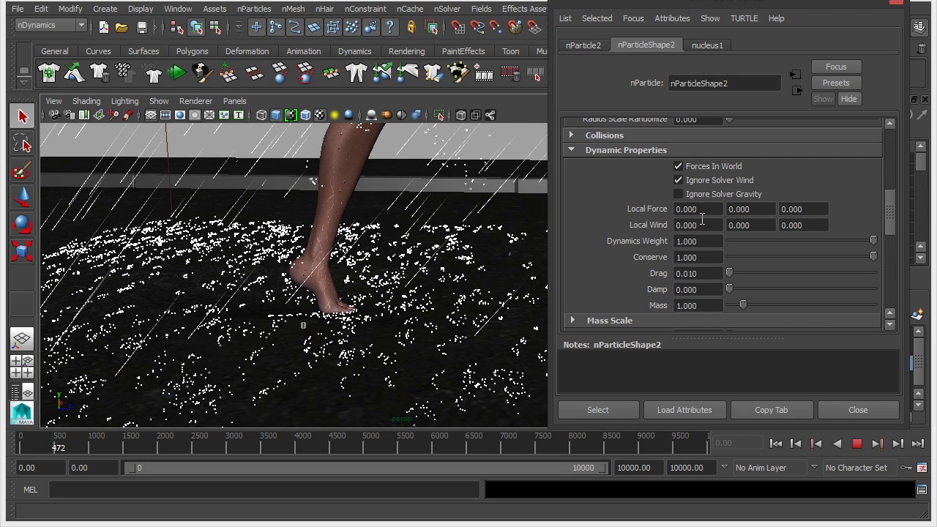
left_click(869, 408)
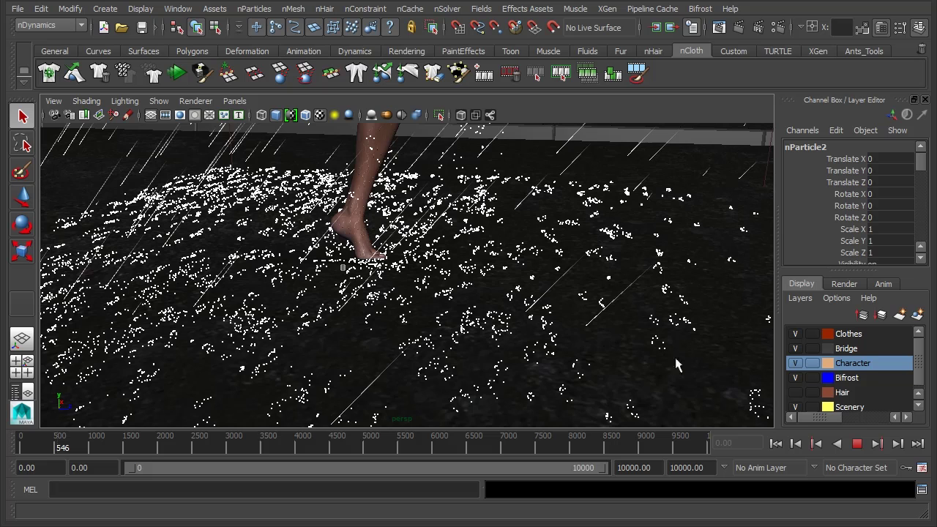
left_click(857, 444)
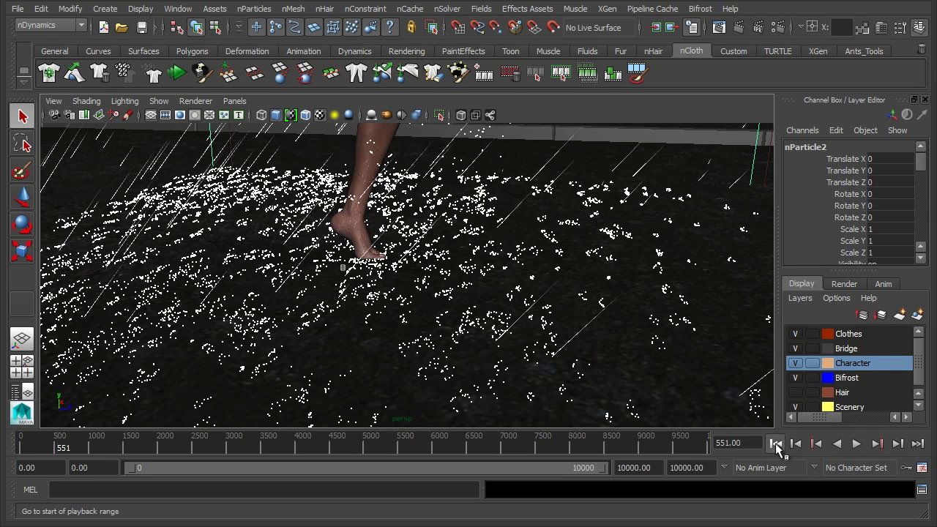
left_click(775, 444)
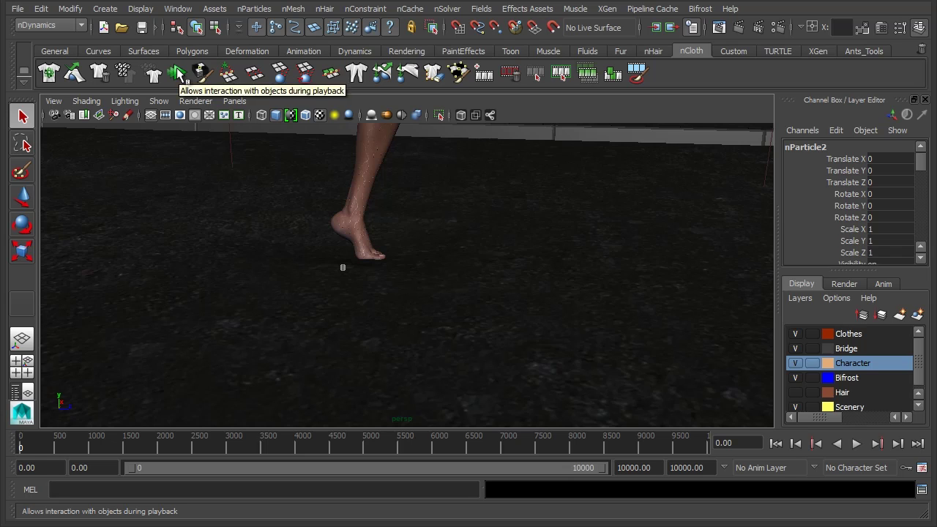
Select the floor, start interactive playback and open the attributes of its collider nRigidShape1
left_click(177, 9)
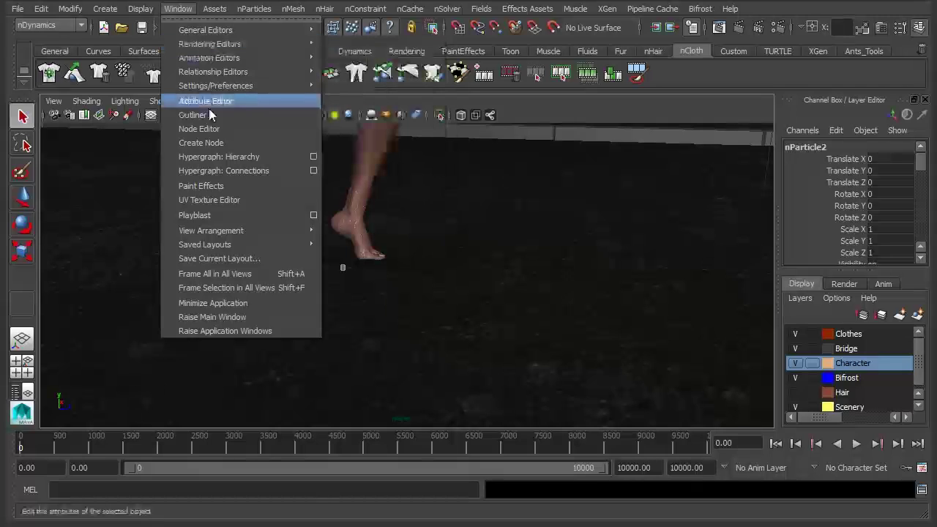
left_click(531, 203)
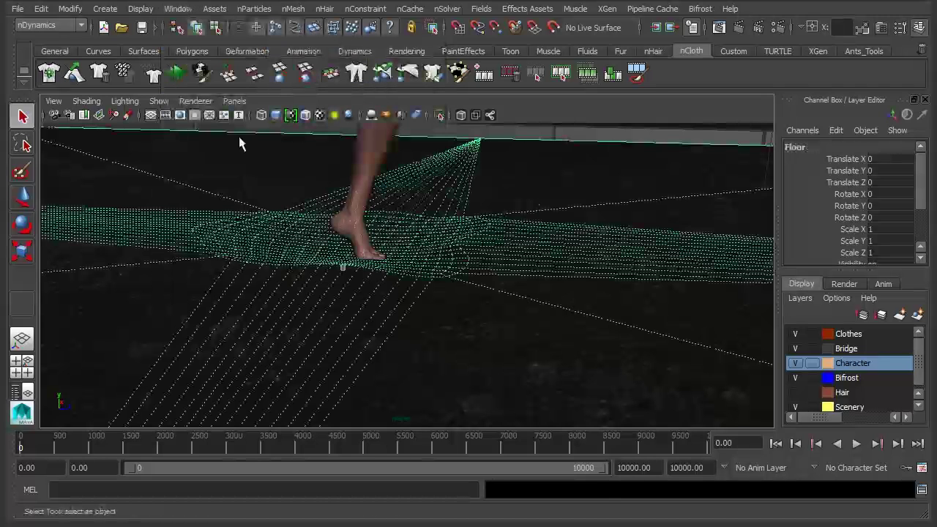
left_click(176, 73)
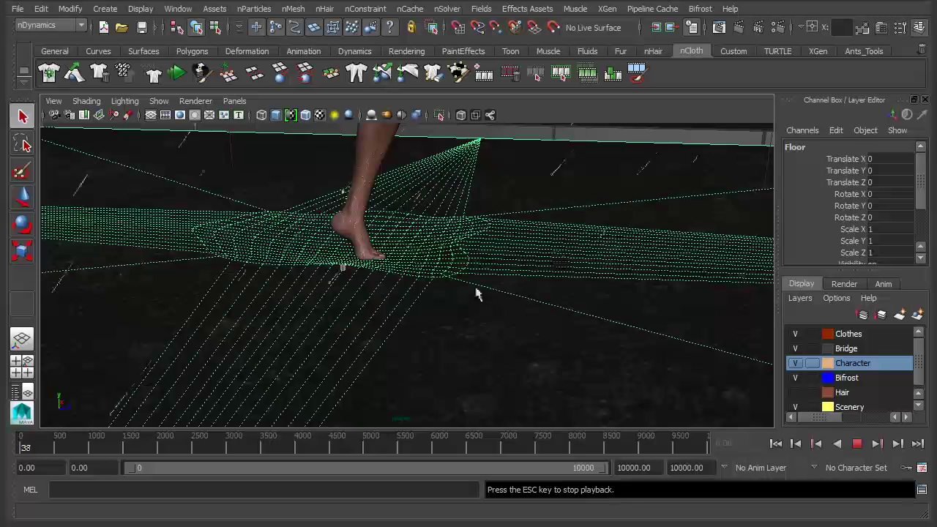
key("ctrl+a")
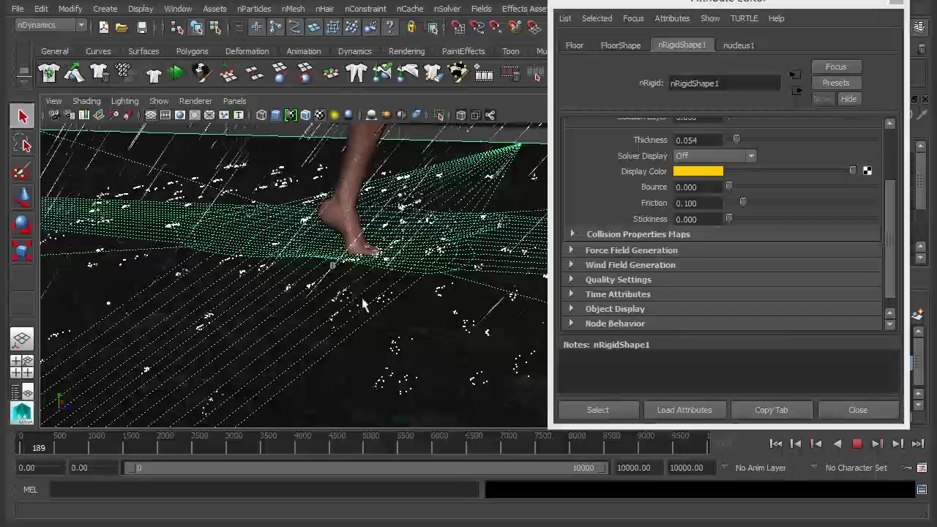
Set the Bounce of the floor's collider nRigidShape1 to 1.000 during playback
left_click_drag(388, 291, 410, 316, "alt")
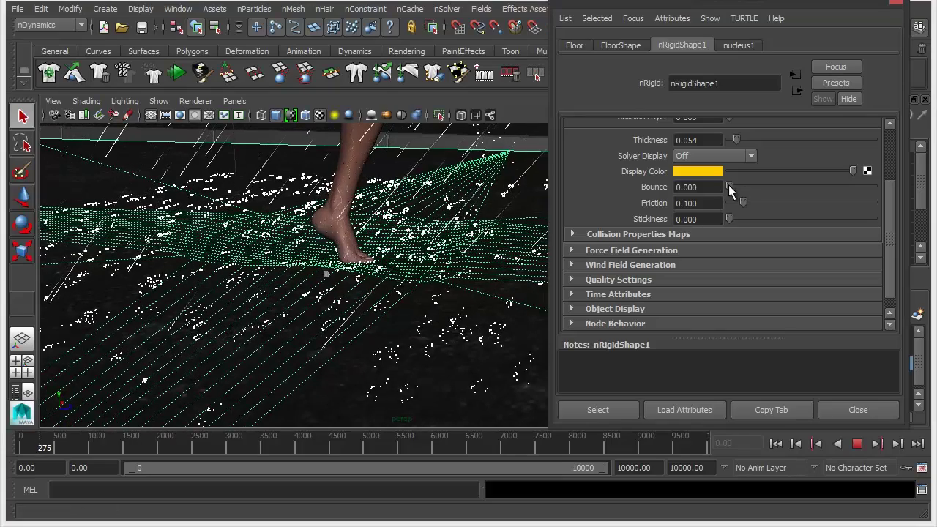
left_click_drag(728, 186, 887, 188)
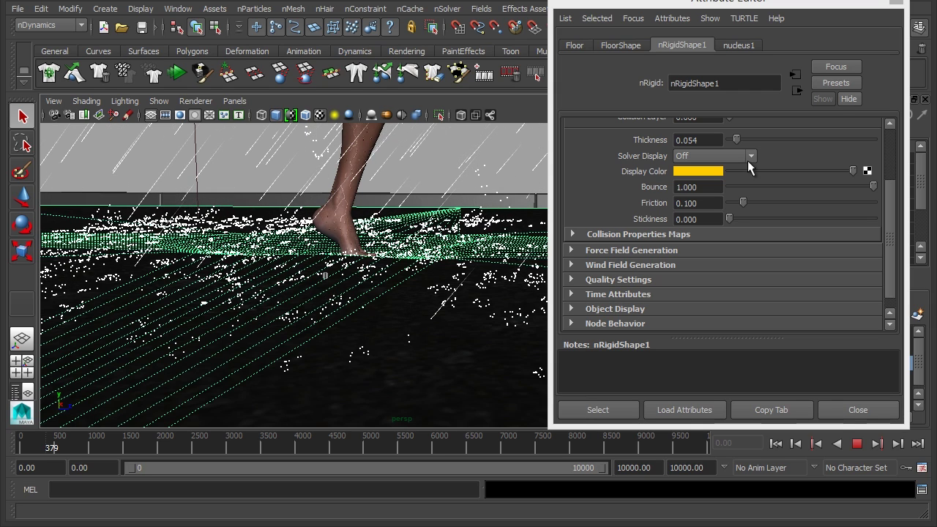
Try a Stickiness of 2.000 on the floor's collider in a restarted simulation and reset it to 0.000
left_click_drag(731, 218, 869, 225)
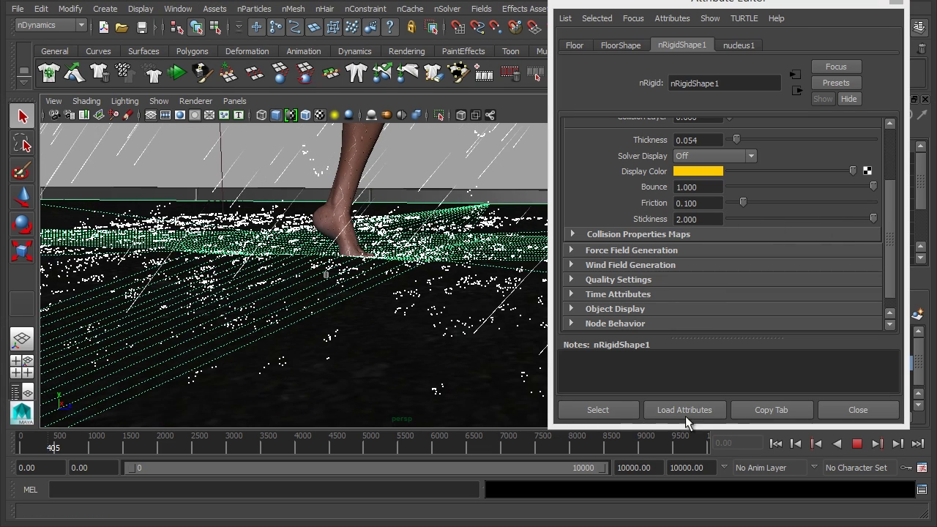
left_click(855, 443)
left_click(775, 443)
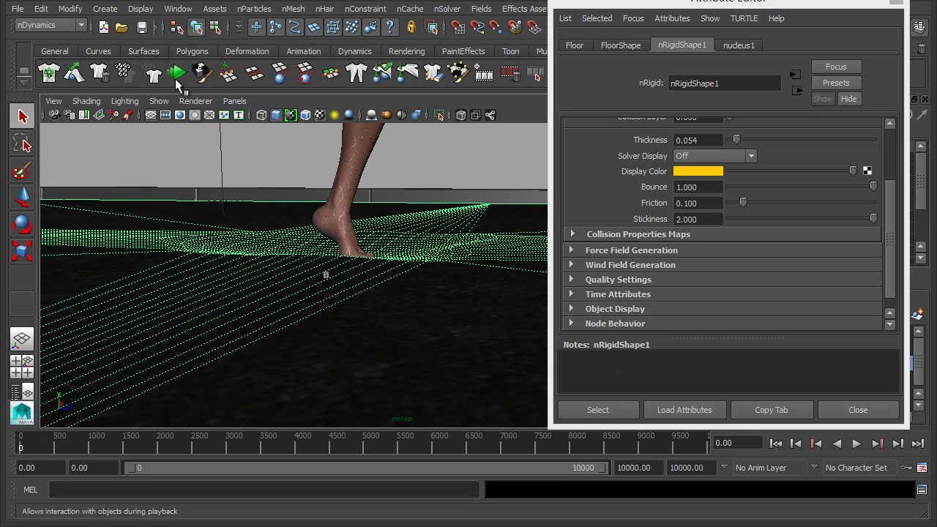
left_click(176, 79)
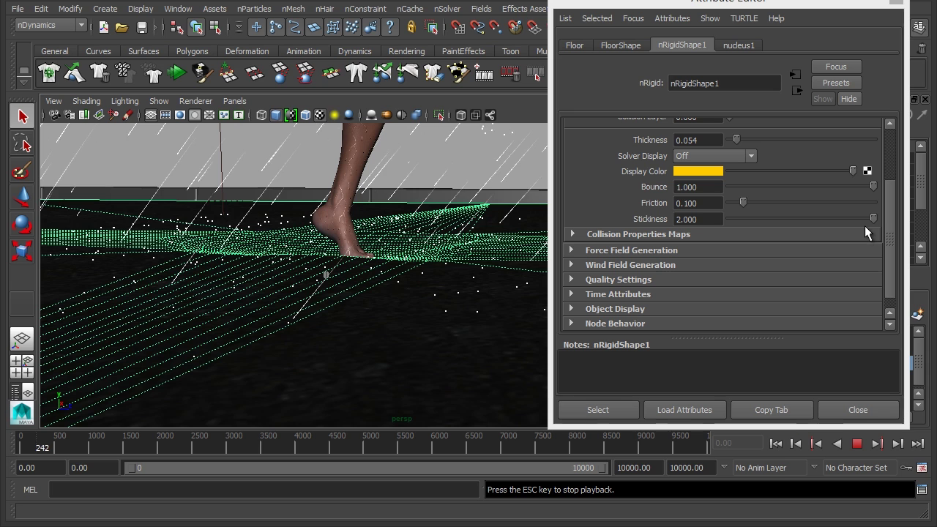
left_click_drag(873, 218, 701, 220)
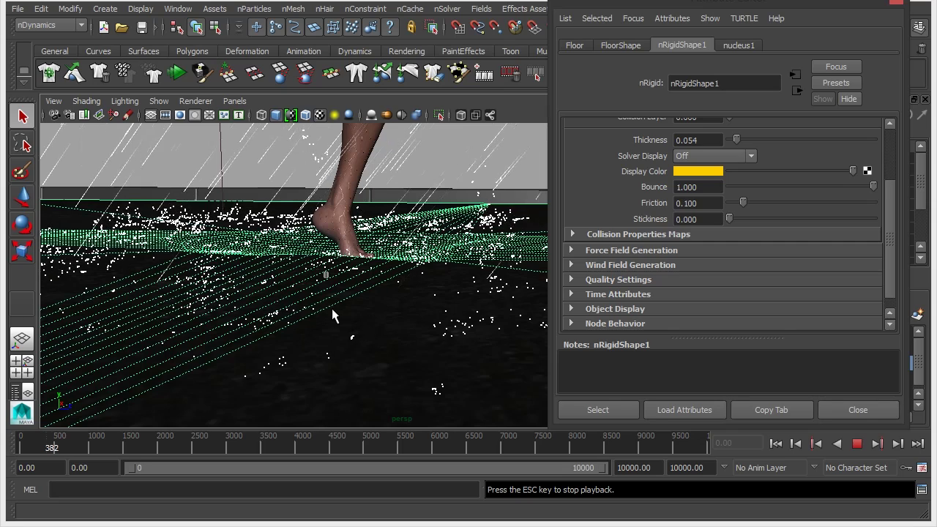
Close the Attribute Editor, examine the splashes around the foot during playback and stop the simulation
left_click(858, 410)
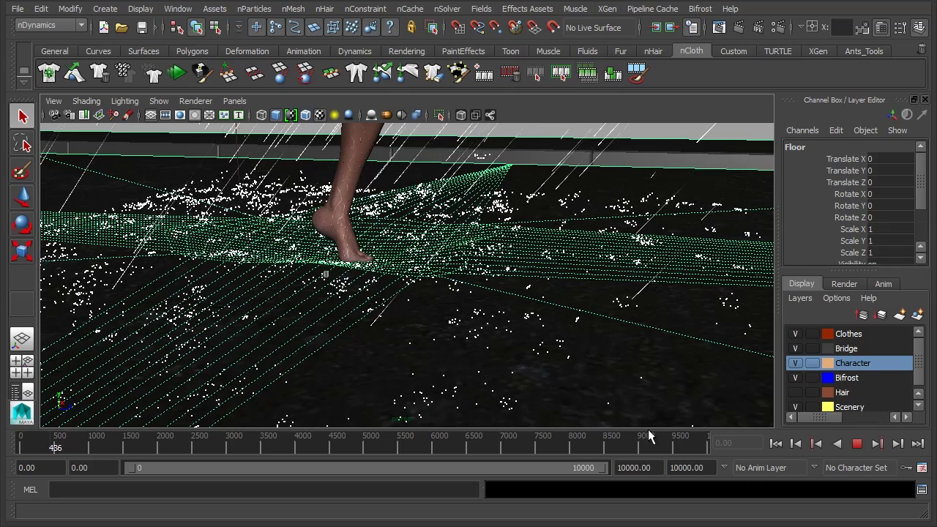
left_click_drag(343, 278, 364, 280, "alt")
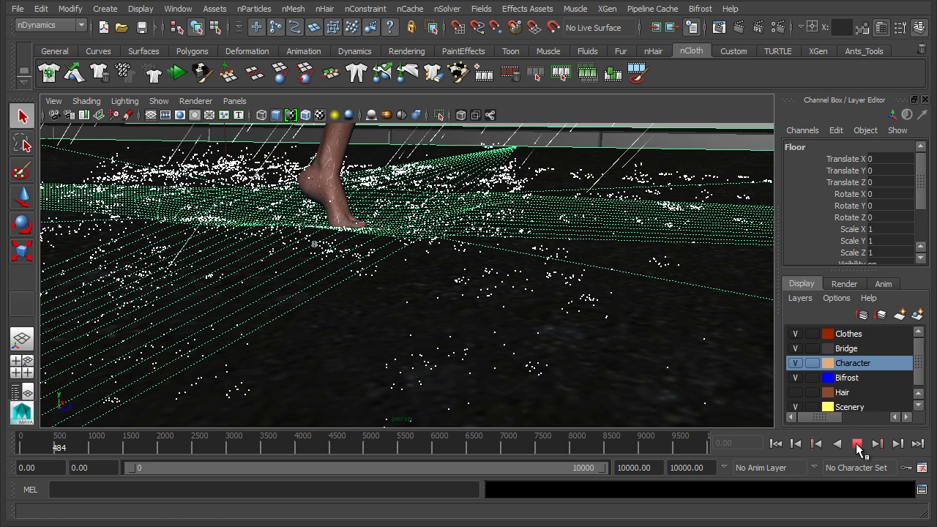
left_click(858, 444)
Select the splash particles nParticle2 from the Outliner and show their attributes in the Attribute Editor
key("ctrl+a")
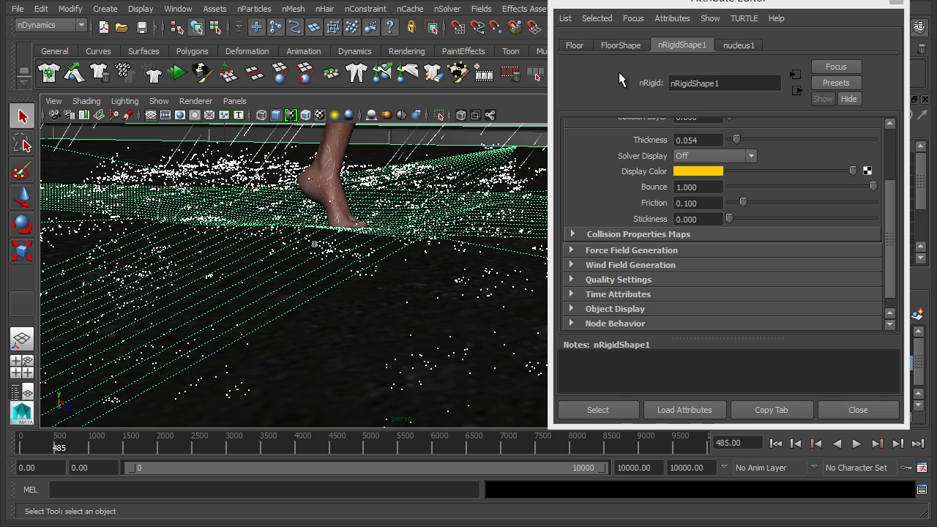
left_click(178, 8)
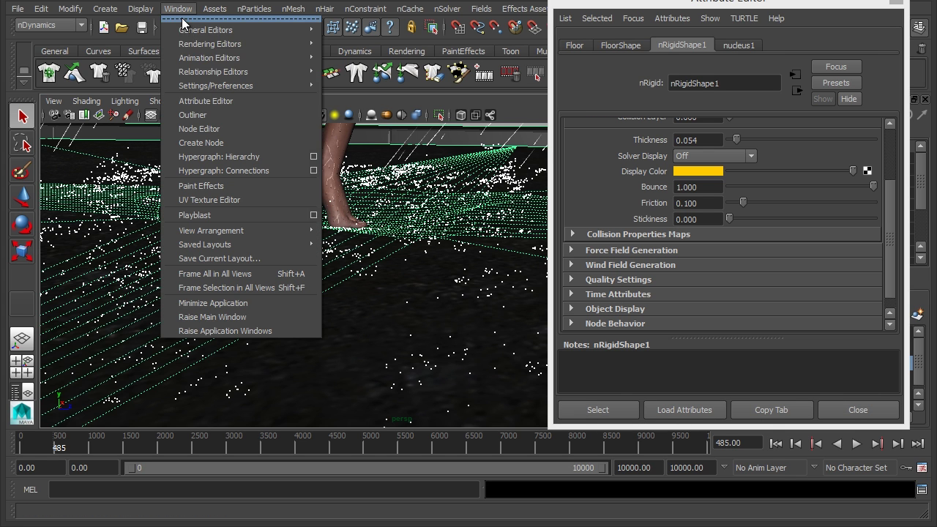
left_click(208, 115)
left_click(121, 339)
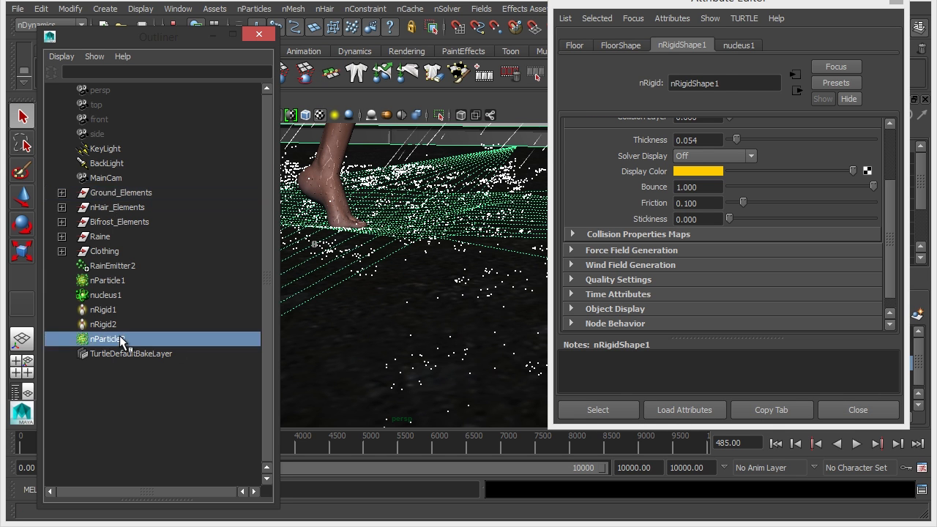
left_click(217, 37)
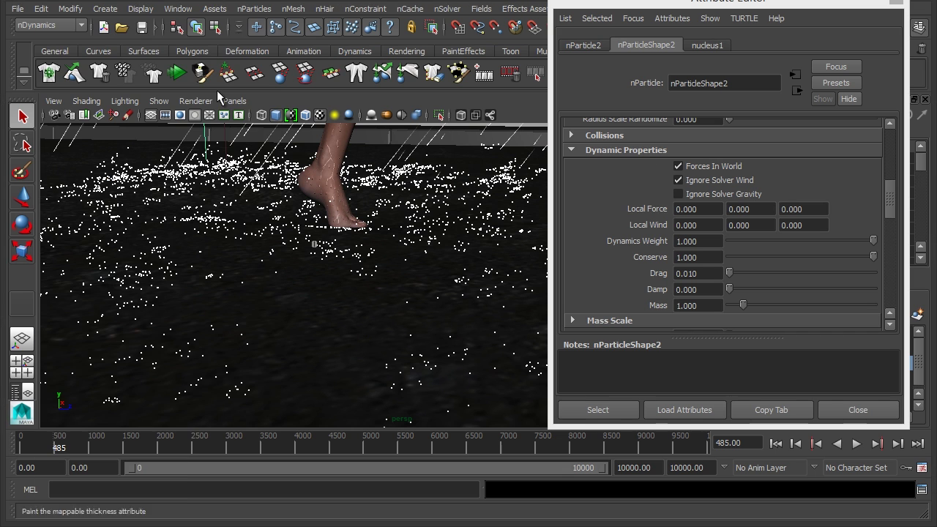
Set the Lifespan Mode of nParticleShape2 to Random range
left_click(640, 150)
left_click(635, 282)
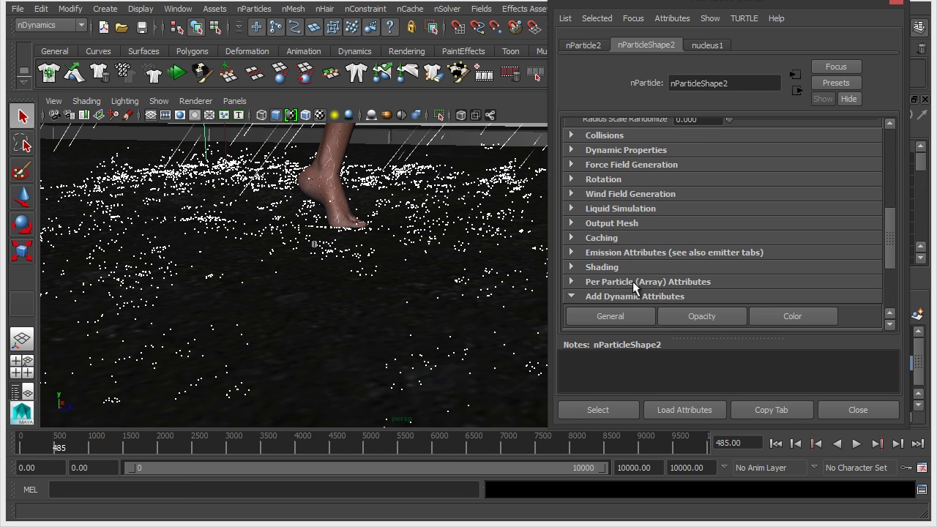
scroll(647, 300, "up", 6)
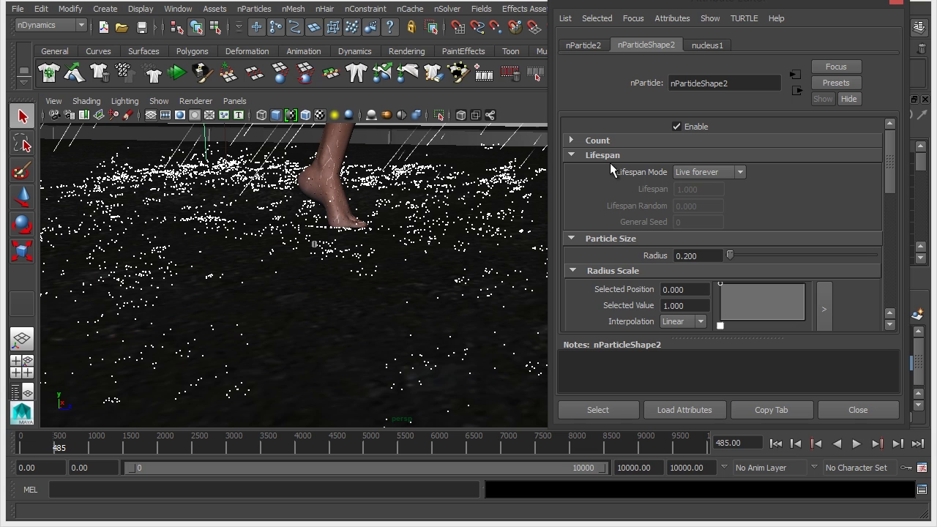
left_click(715, 172)
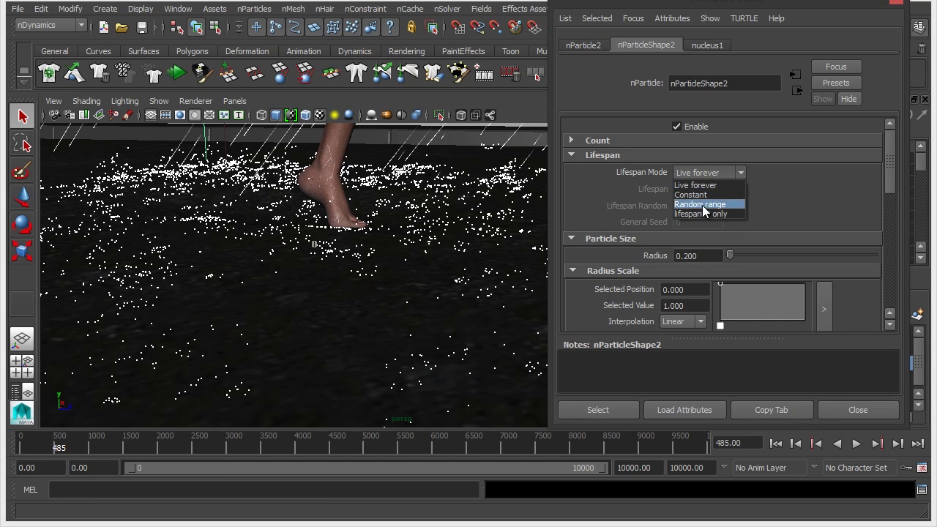
left_click(703, 204)
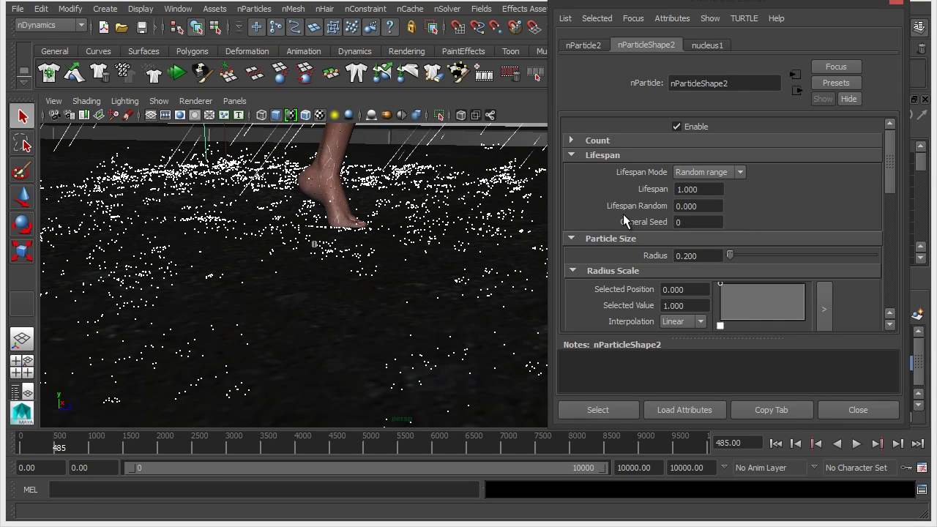
left_click(712, 206)
left_click(712, 193)
Restart interactive playback from frame 0 and set the Lifespan of the splash particles to 10
left_click(776, 443)
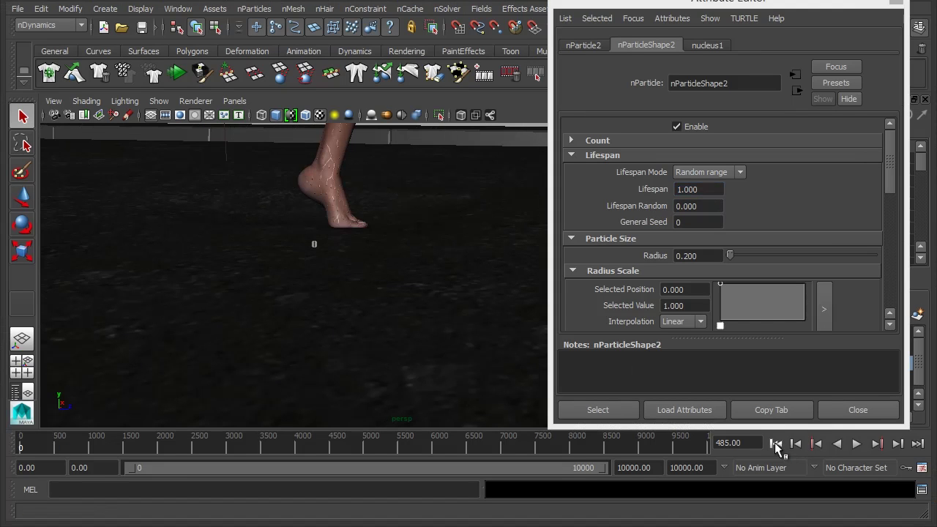
left_click(178, 76)
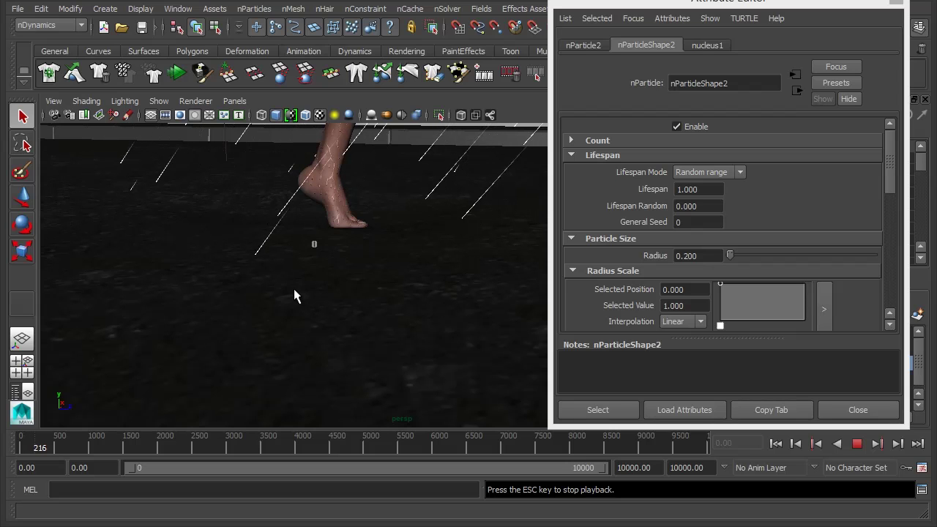
left_click_drag(710, 189, 651, 192)
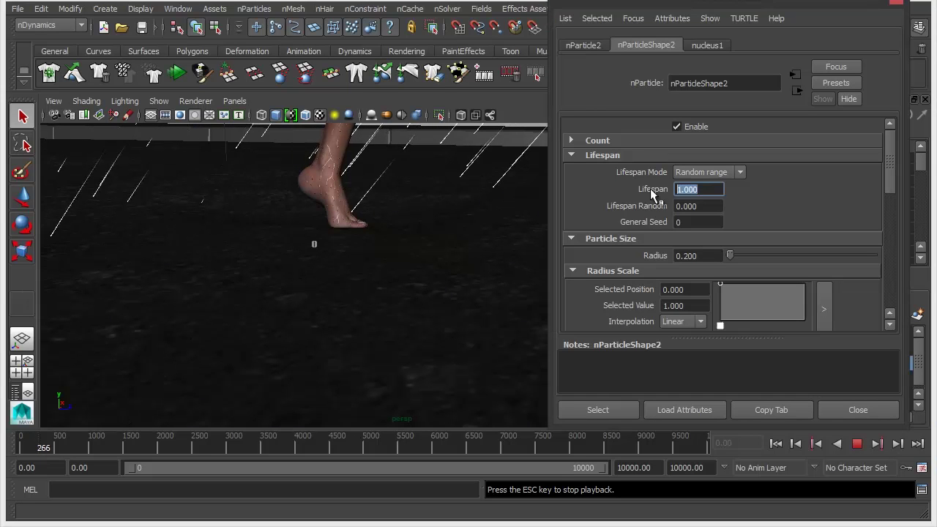
type("10")
key("Return")
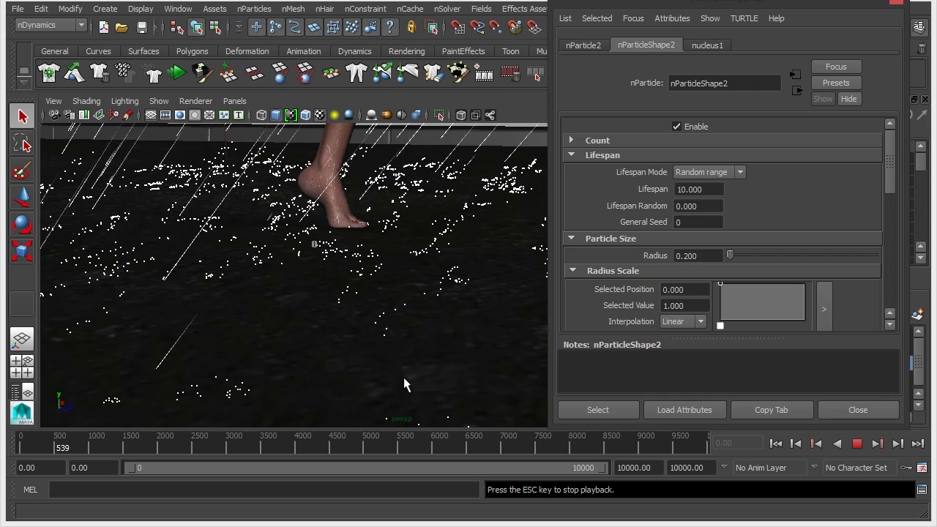
Set the Lifespan Random of the splash particles to 1, check the effect and stop the simulation
left_click(716, 205)
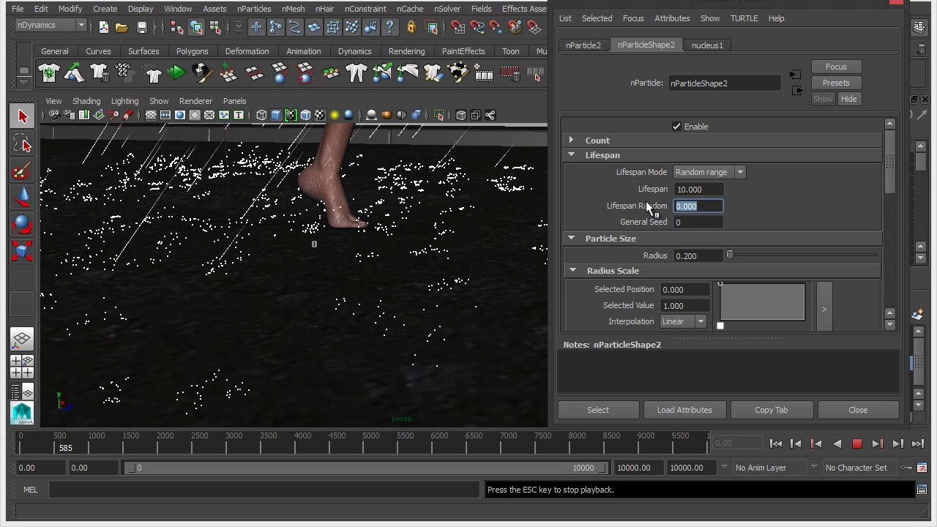
type("1")
key("Return")
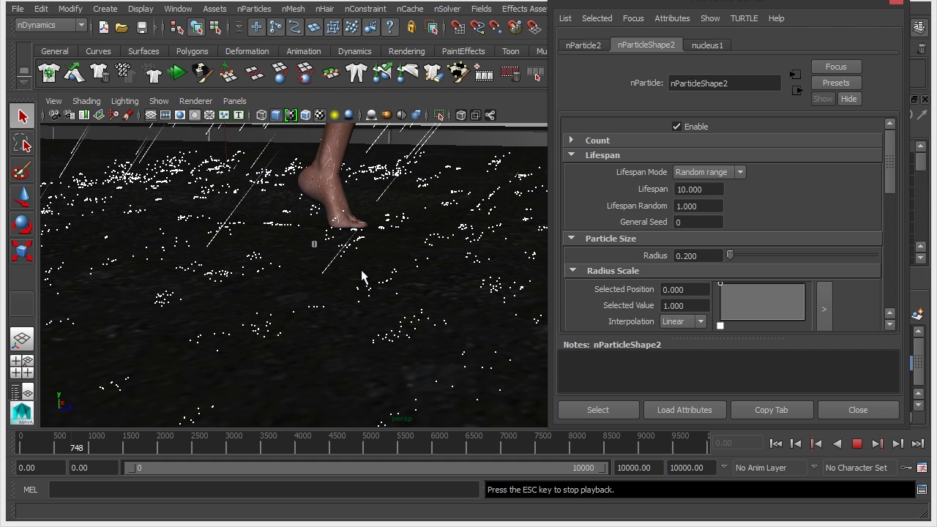
left_click(857, 443)
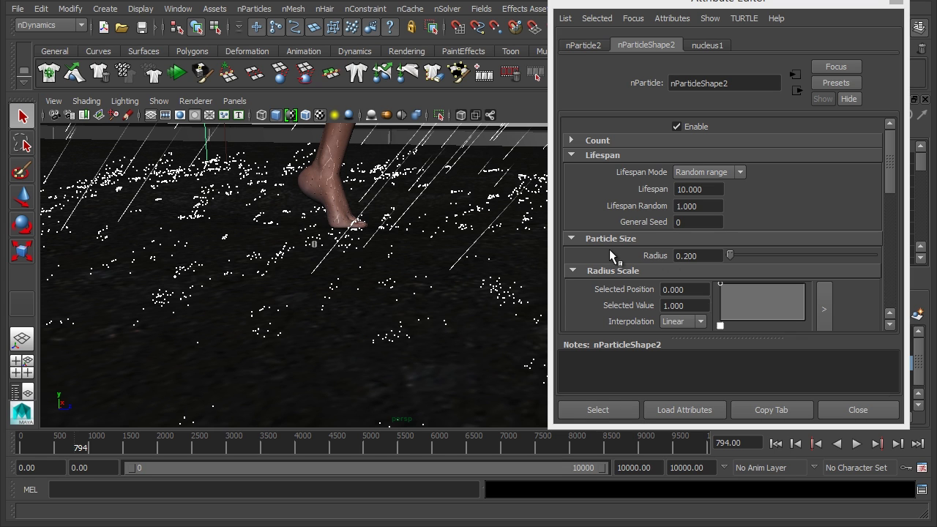
Set the Particle Render Type of nParticleShape2 to Blobby Surface (s/w) and inspect the splashes up close
scroll(609, 251, "down", 10)
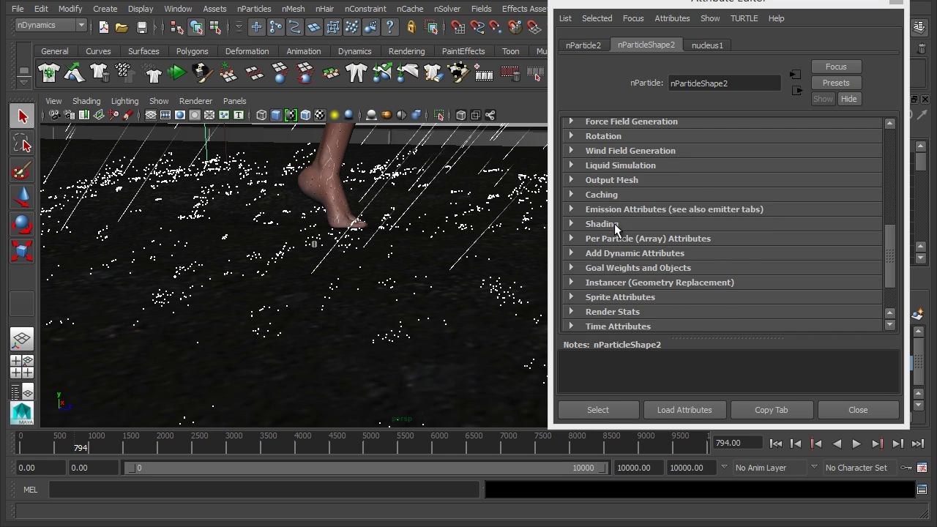
left_click(613, 224)
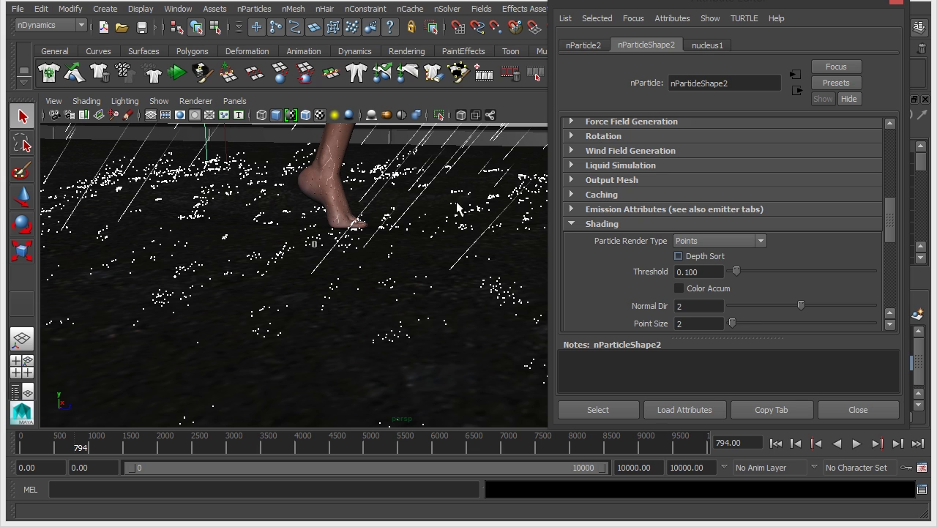
left_click(707, 244)
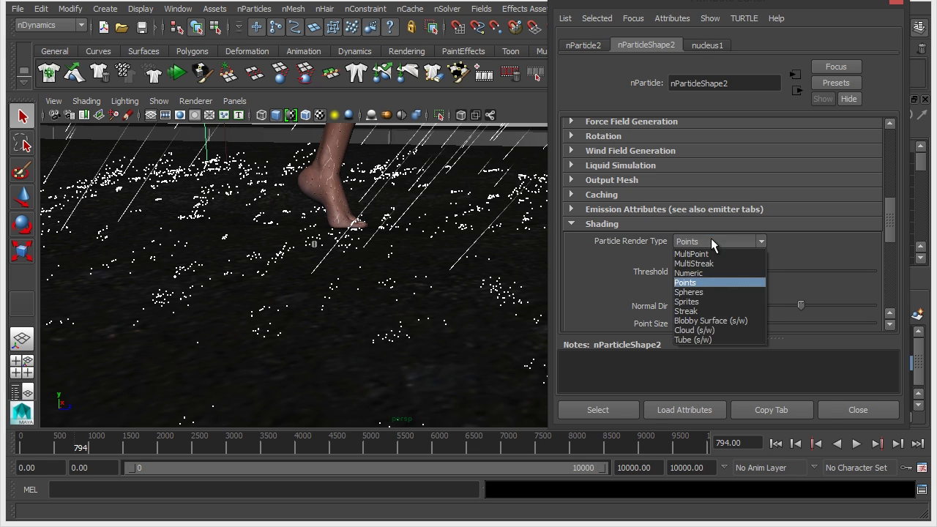
left_click(699, 321)
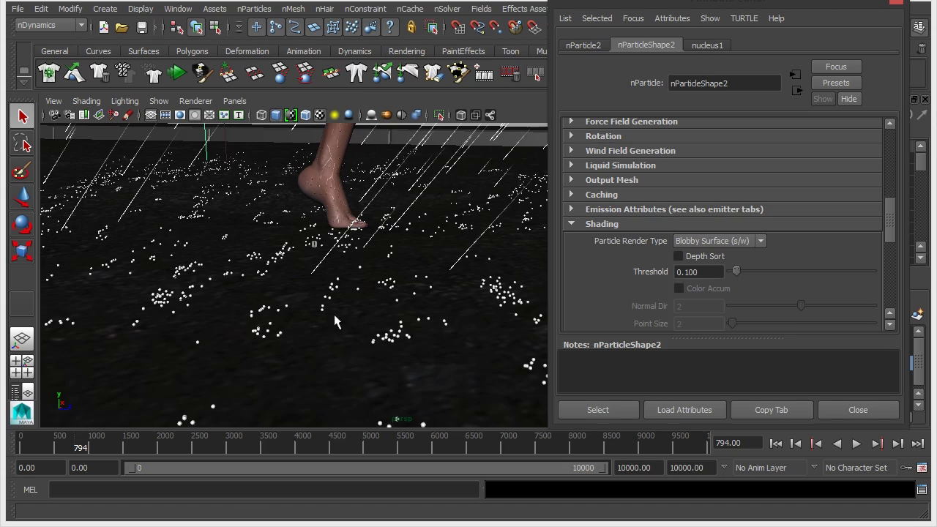
right_click_drag(322, 307, 379, 368, "alt")
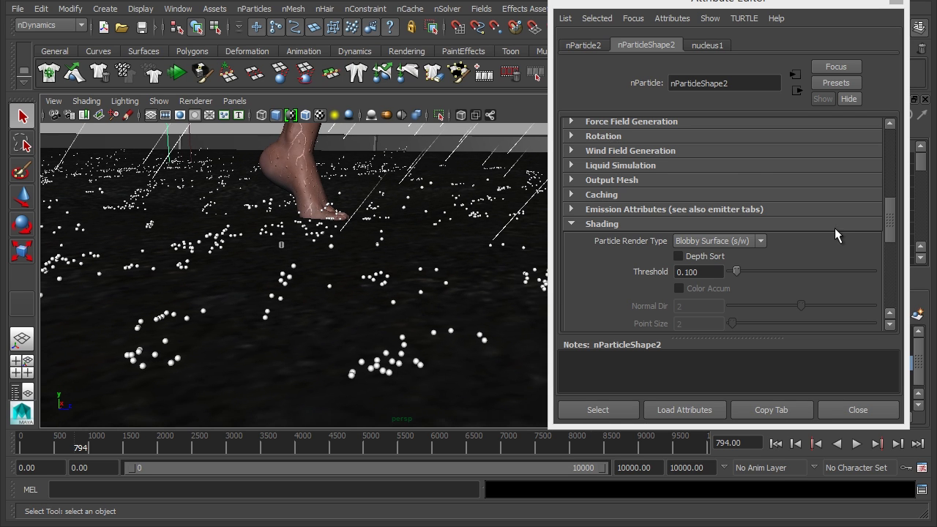
Try a lower Opacity on the splash particles and restore it to 1.000
scroll(835, 229, "down", 3)
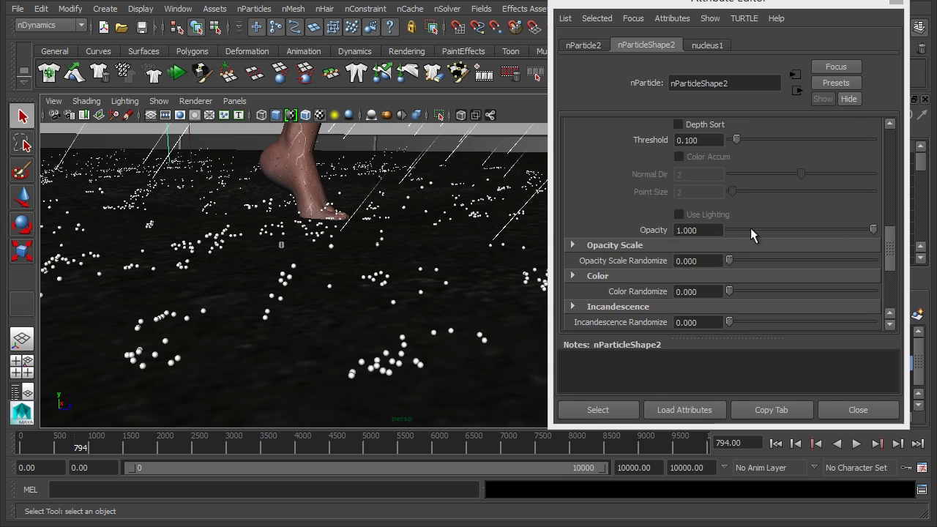
left_click_drag(873, 230, 778, 230)
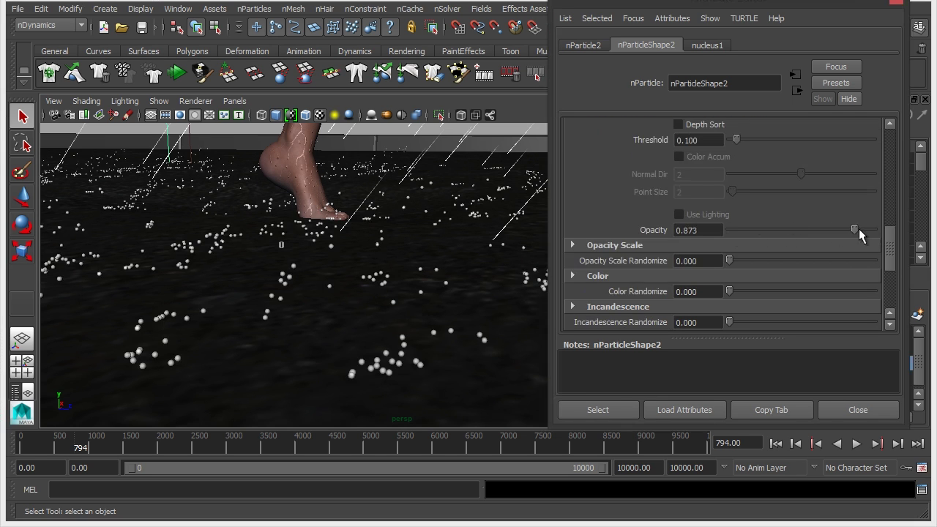
left_click_drag(859, 234, 904, 242)
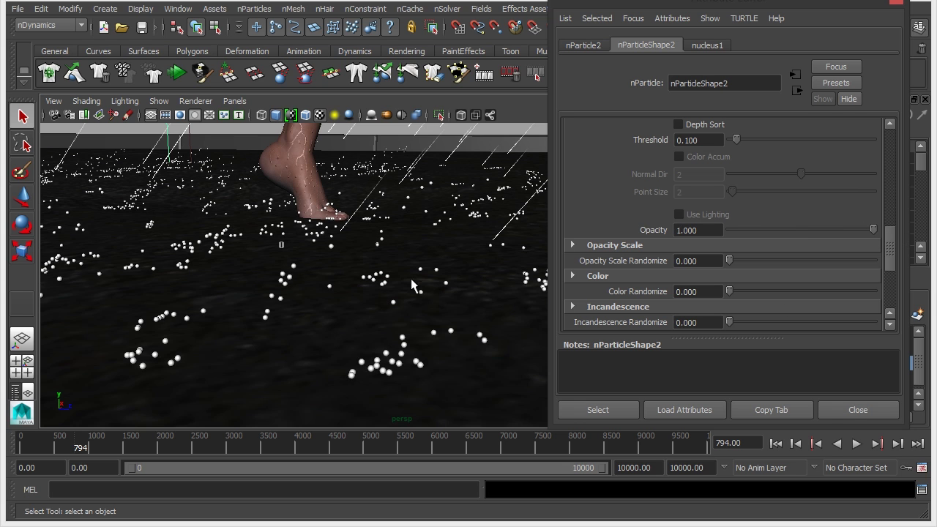
left_click_drag(412, 286, 414, 273, "alt")
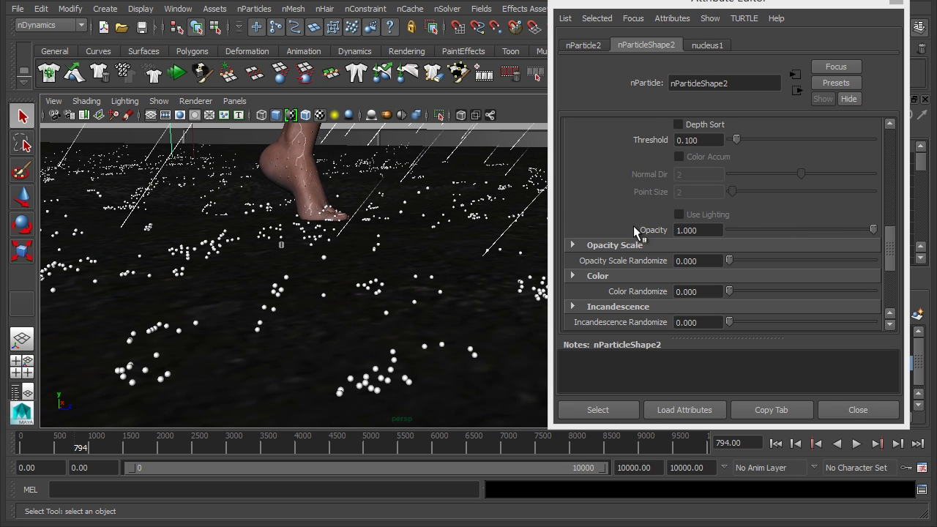
Return to frame 0 and restart the interactive simulation to view the splashes
scroll(635, 231, "down", 6)
left_click(775, 443)
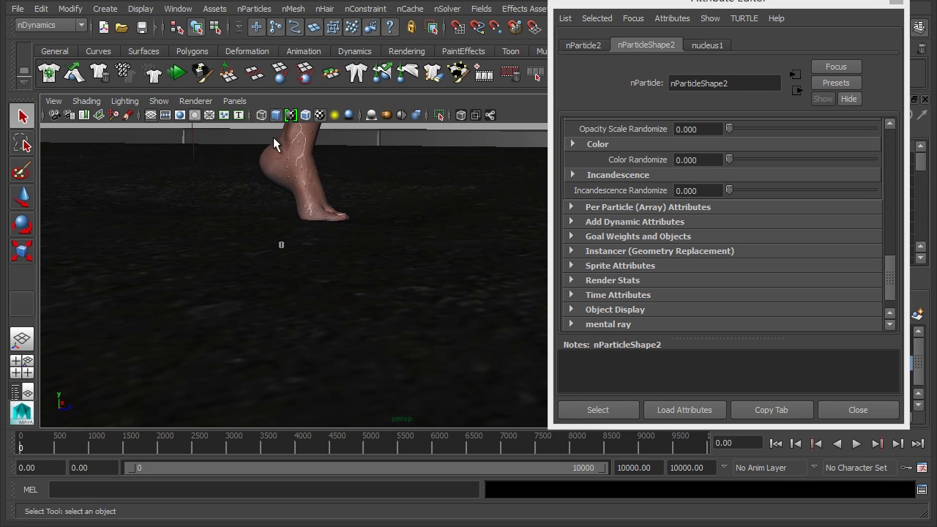
left_click(180, 76)
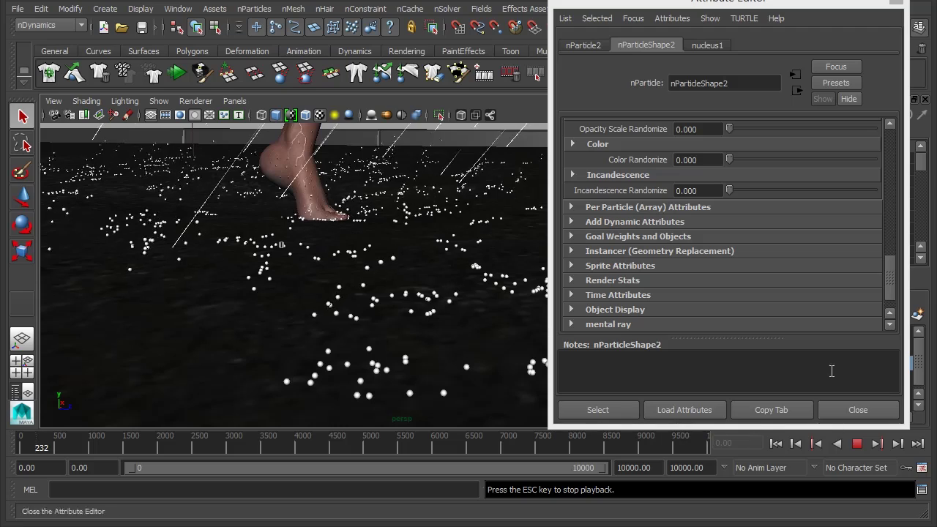
Try a larger Radius of about 0.406 on the splash particles and restore it to 0.200
mouse_move(891, 282)
left_mouse_down()
mouse_move(890, 290)
mouse_move(898, 275)
left_mouse_up()
scroll(842, 227, "up", 8)
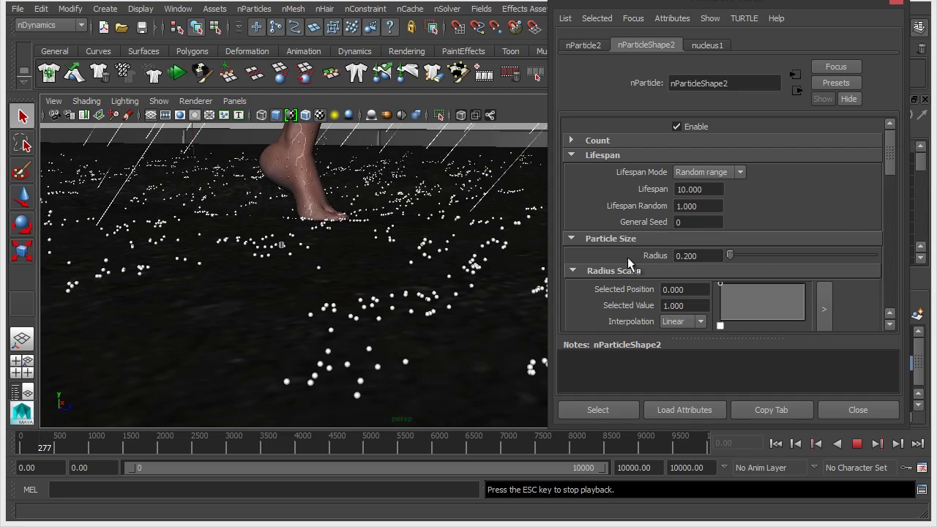
mouse_move(733, 254)
left_mouse_down()
mouse_move(766, 254)
mouse_move(730, 254)
left_mouse_up()
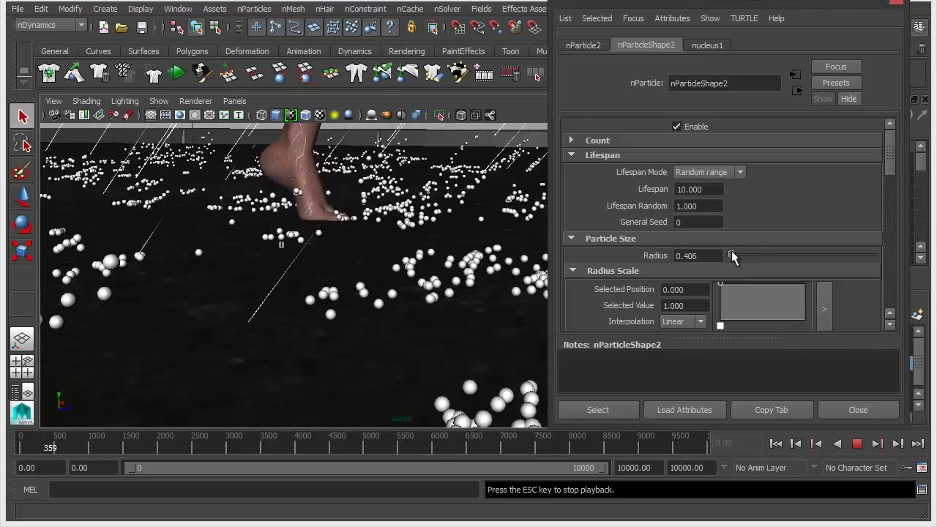
double_click(714, 255)
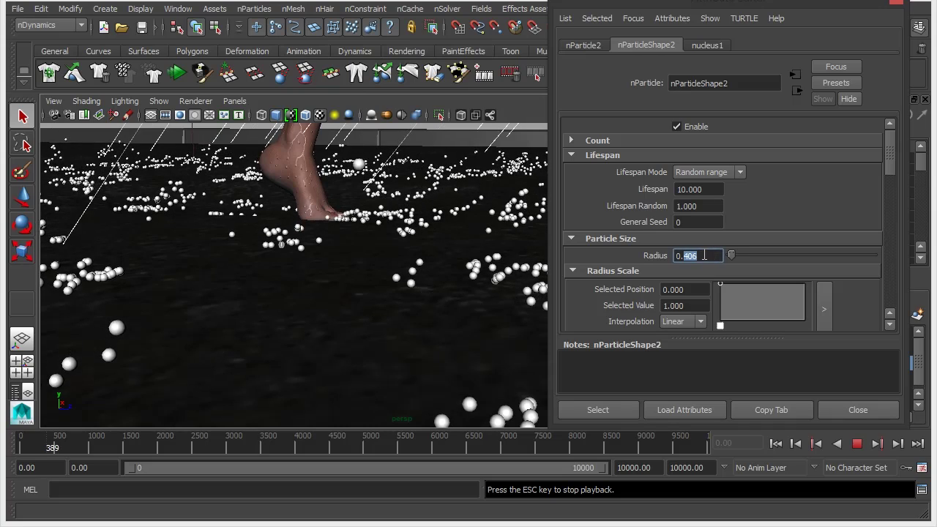
type("2")
key("Return")
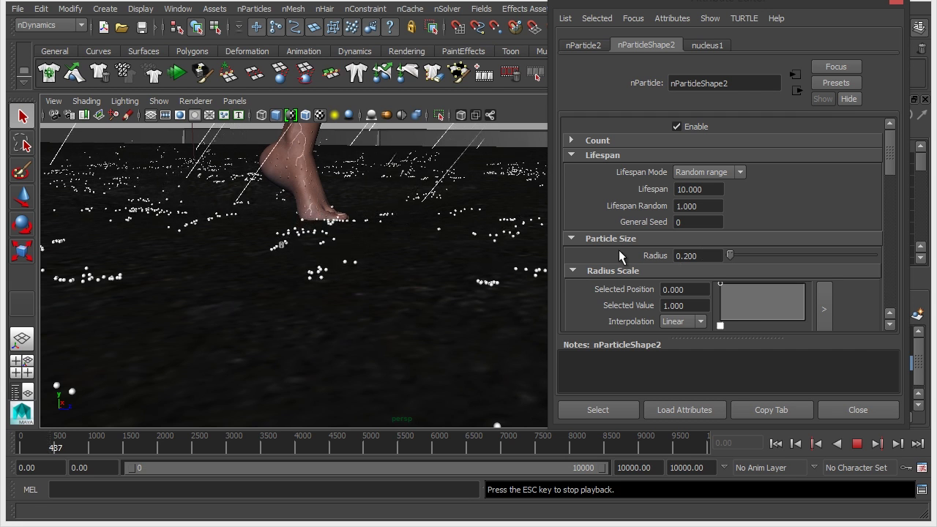
Set the Radius Scale Input of the splash particles to Age and shape the ramp to fall to 0 at position 1.000
scroll(605, 236, "down", 2)
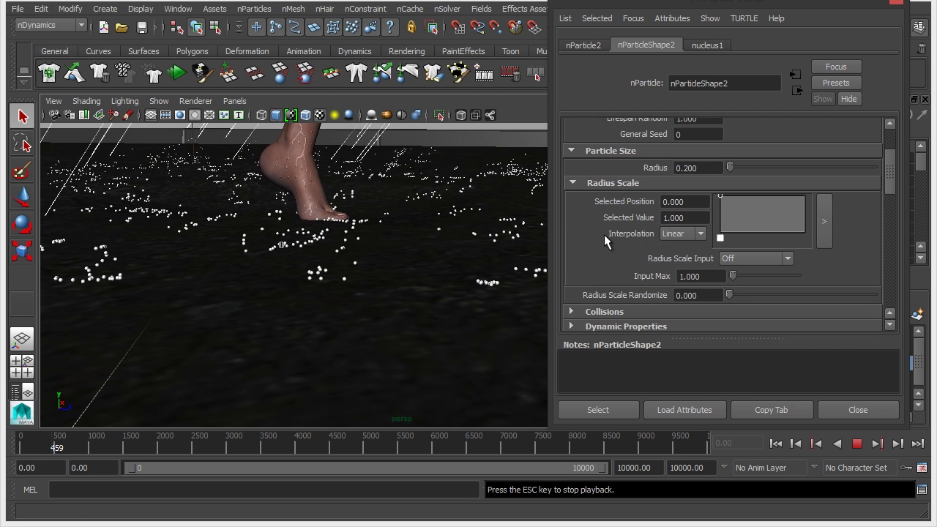
left_click(751, 260)
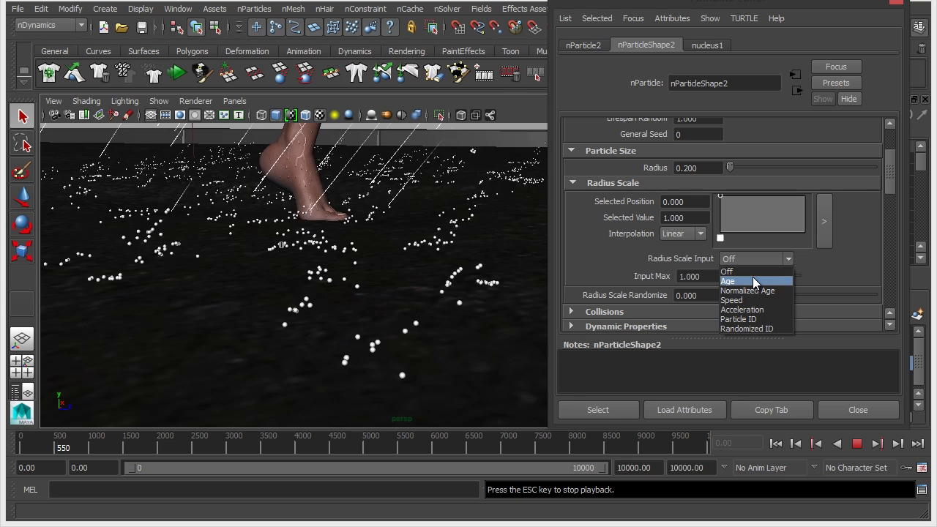
left_click(753, 278)
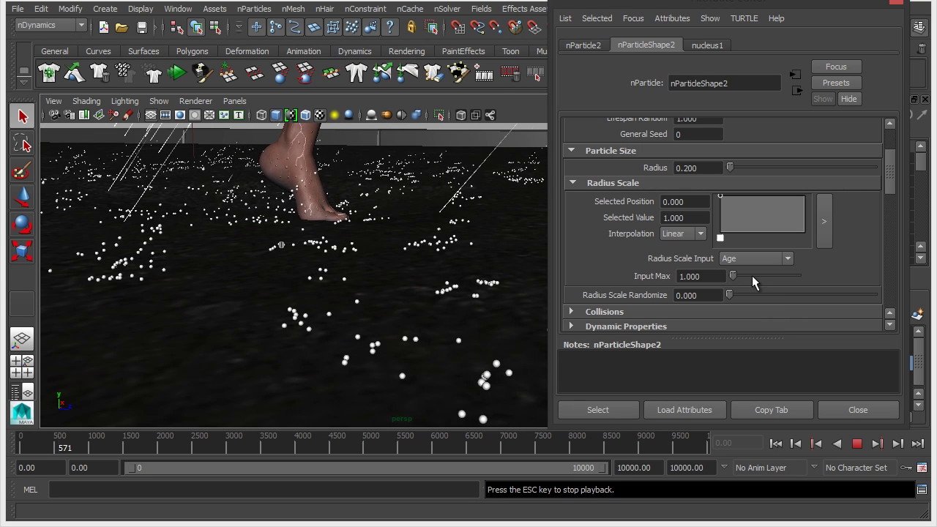
left_click(805, 198)
left_click_drag(808, 194, 810, 243)
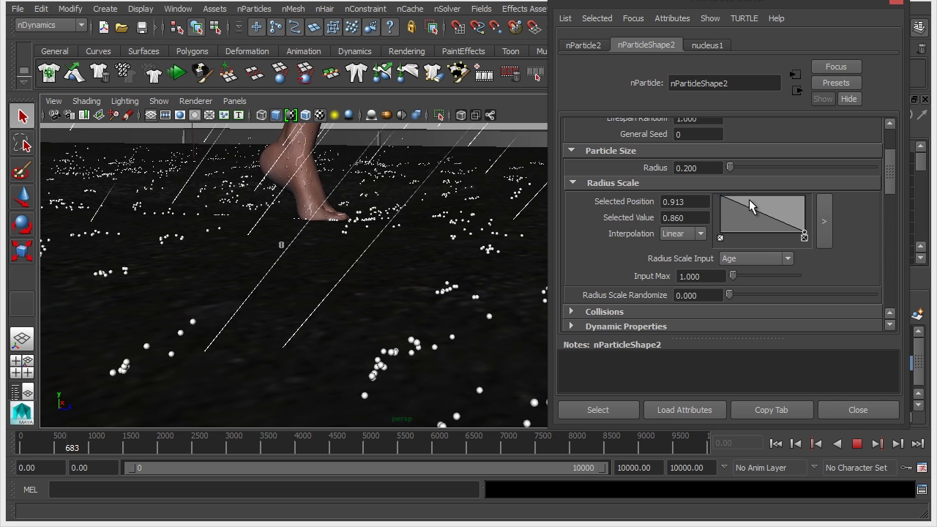
left_click(804, 236)
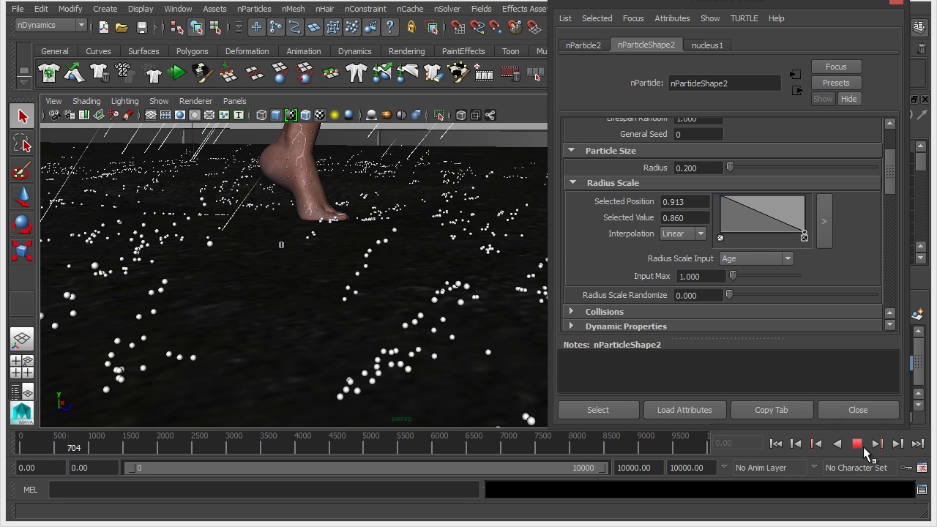
Stop the simulation and replay it interactively from frame 0 to check the age-based radius scale
left_click(857, 444)
left_click(775, 443)
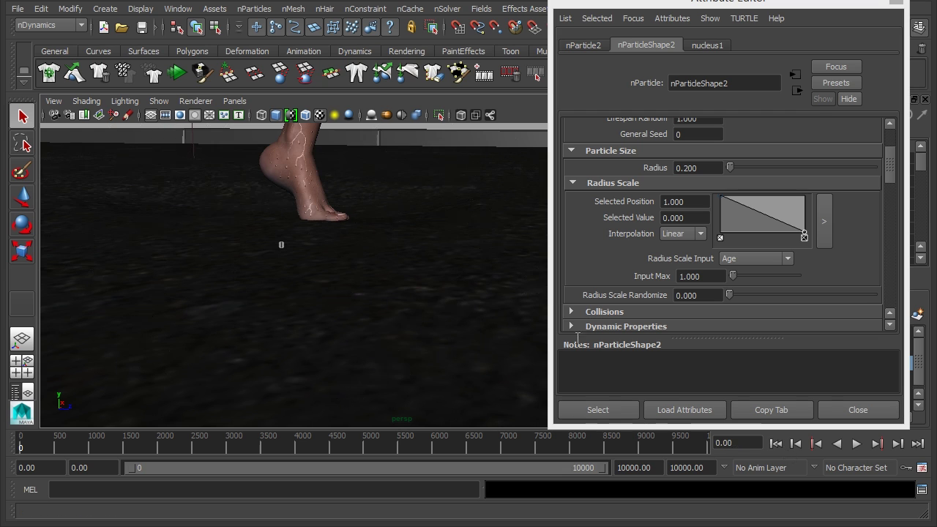
left_click(182, 80)
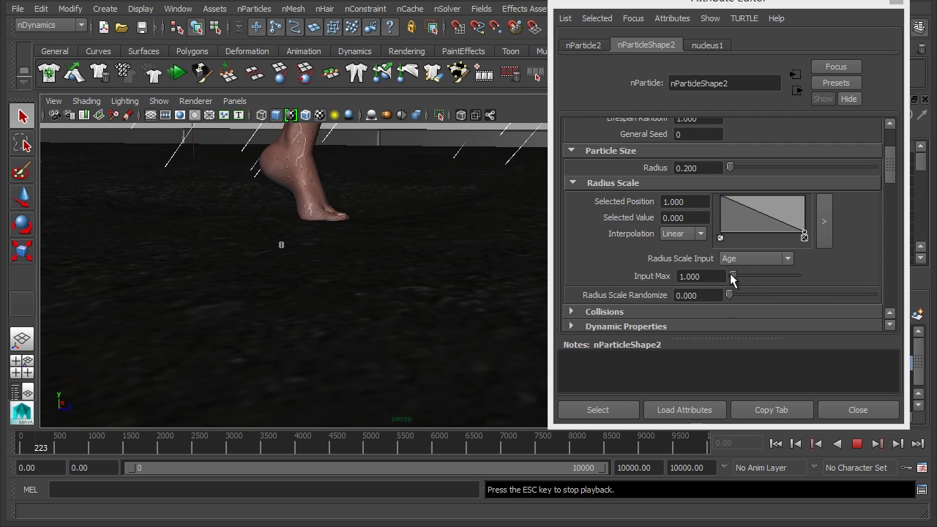
Set the radius scale Input Max to 20 and Radius Scale Randomize to 0.500 for the splash particles
left_click_drag(731, 277, 737, 277)
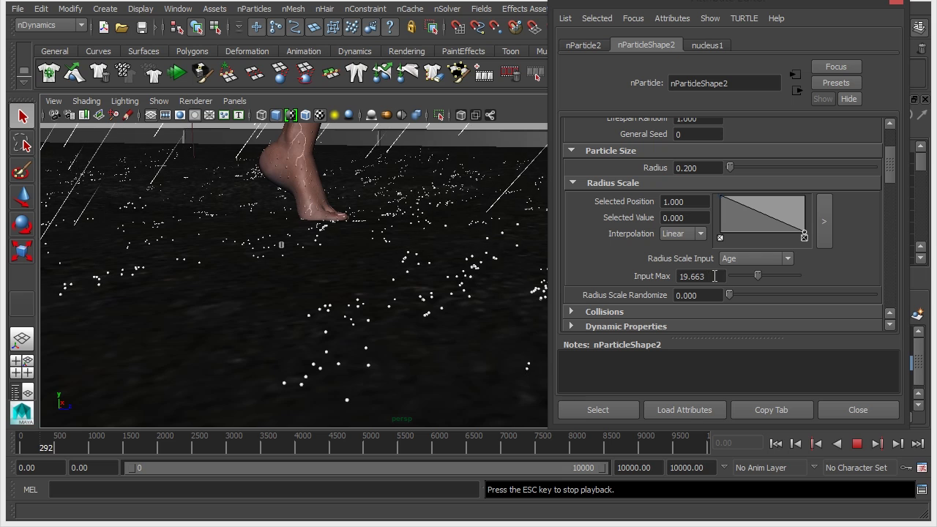
left_click_drag(702, 276, 654, 275)
type("20")
key("Return")
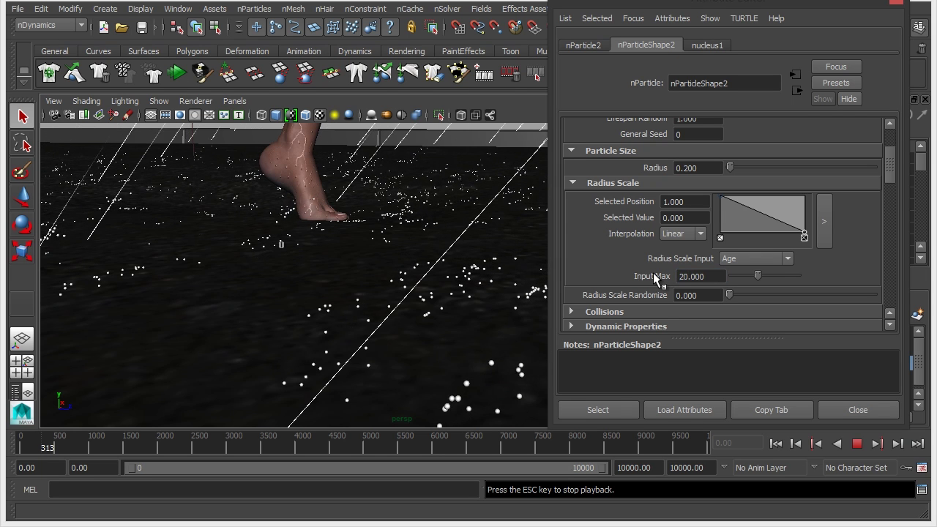
left_click_drag(729, 296, 792, 305)
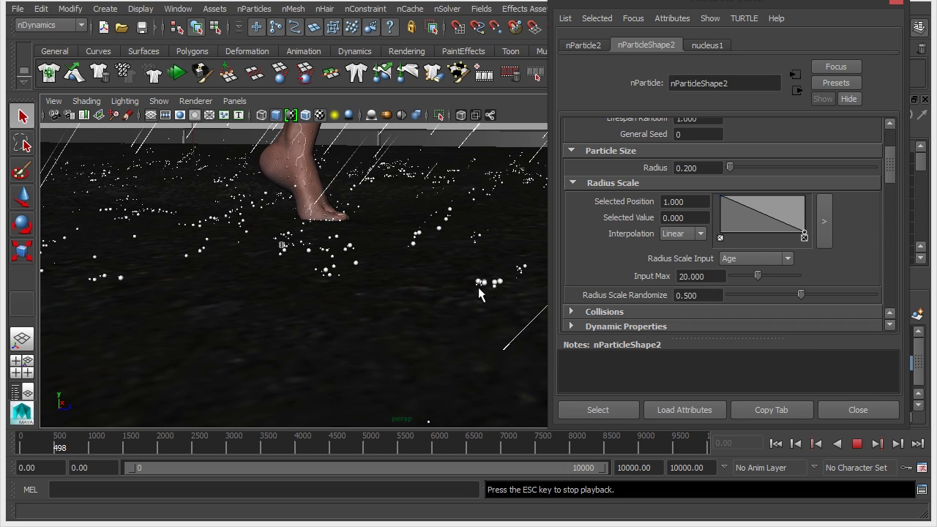
Switch the Radius Scale Input to Normalized Age and raise the end point of the ramp to a value of 1.000
left_click(748, 257)
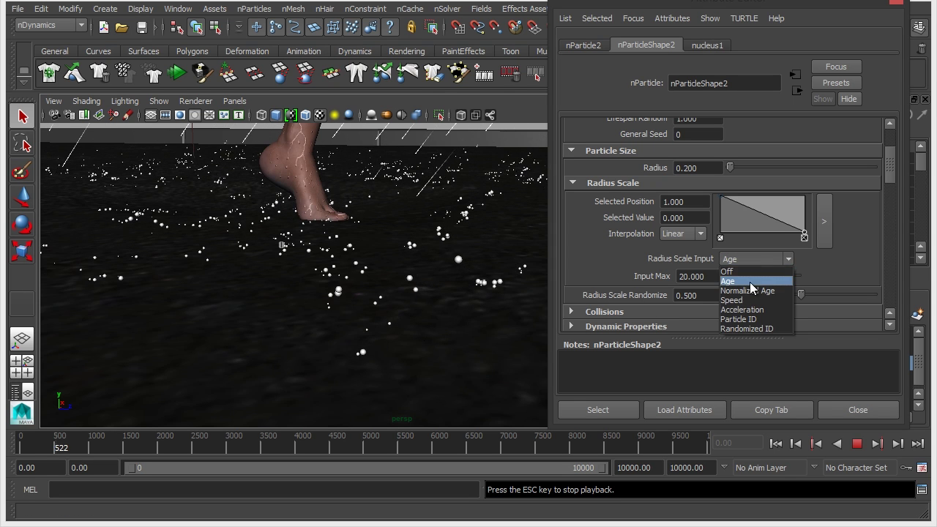
left_click(746, 291)
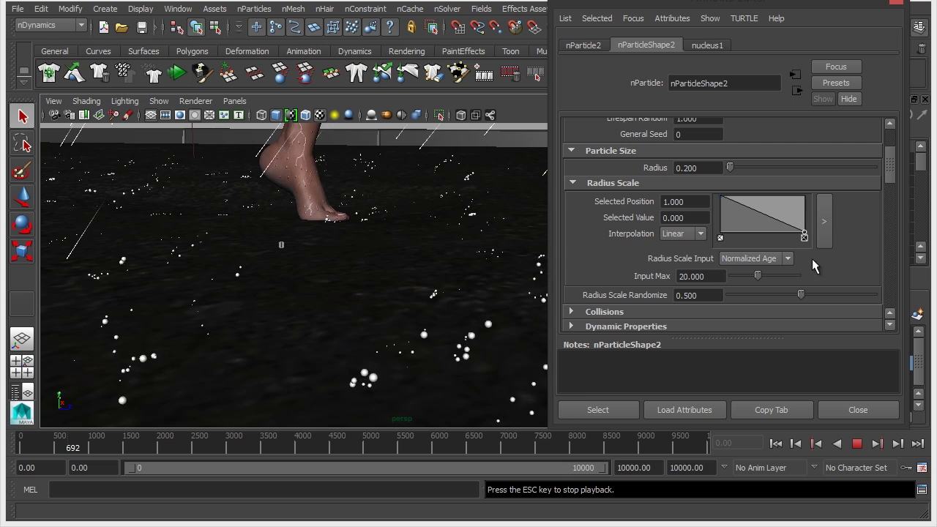
left_click_drag(805, 233, 812, 192)
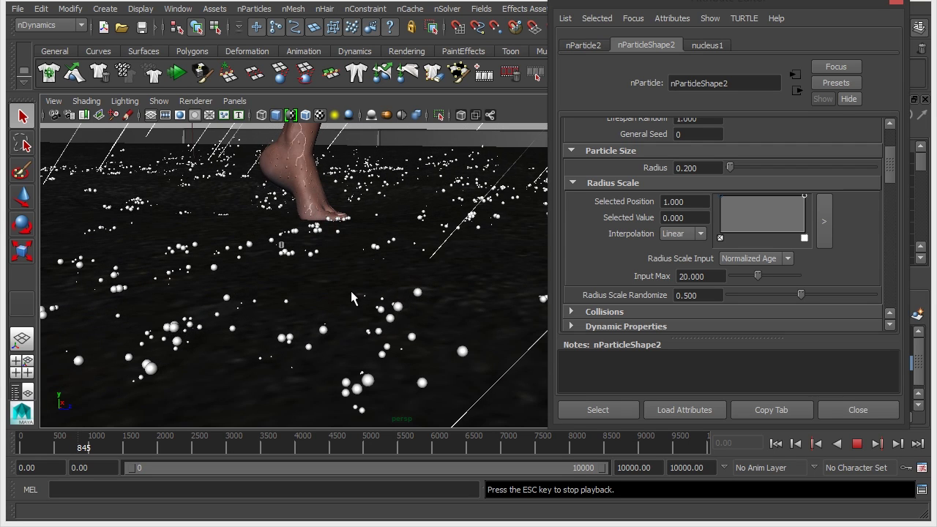
Set the Radius Scale Input to Particle ID and restart the interactive simulation from frame 0
left_click(788, 258)
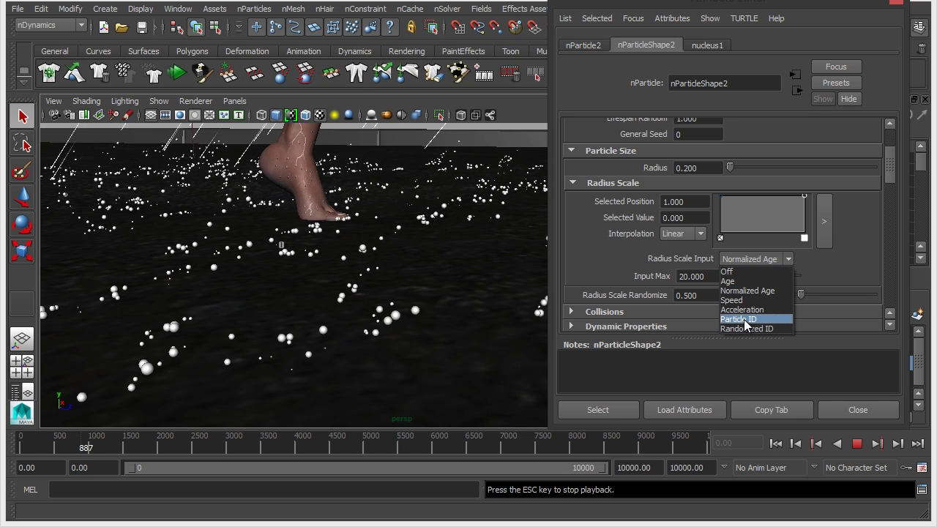
left_click(745, 320)
left_click(856, 444)
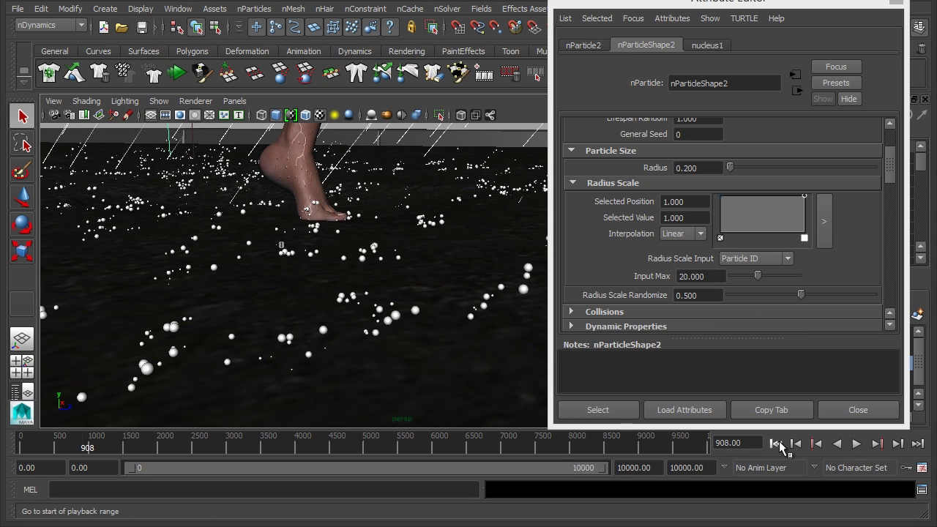
left_click(775, 444)
left_click(173, 75)
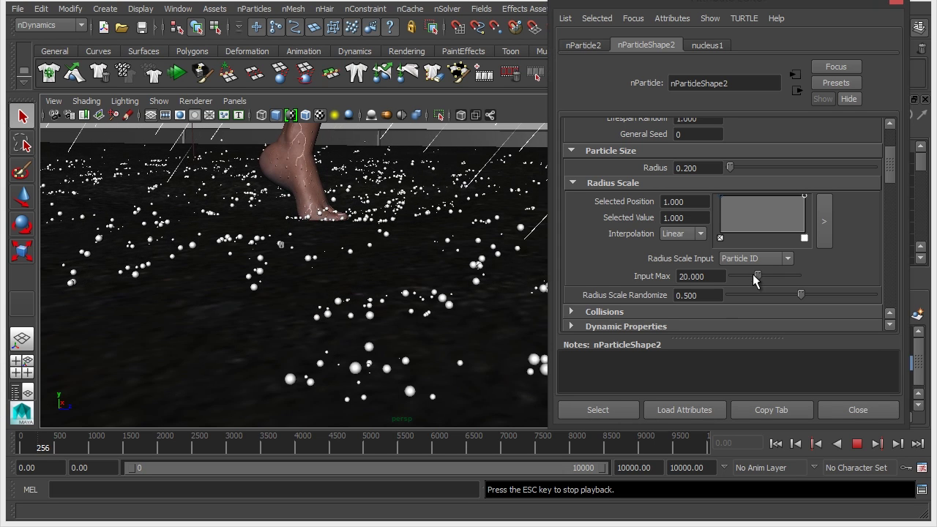
Set the radius scale Input Max to 5 and rerun the interactive simulation from frame 0
mouse_move(754, 275)
left_mouse_down()
mouse_move(738, 282)
mouse_move(734, 274)
mouse_move(752, 274)
mouse_move(742, 276)
left_mouse_up()
double_click(715, 275)
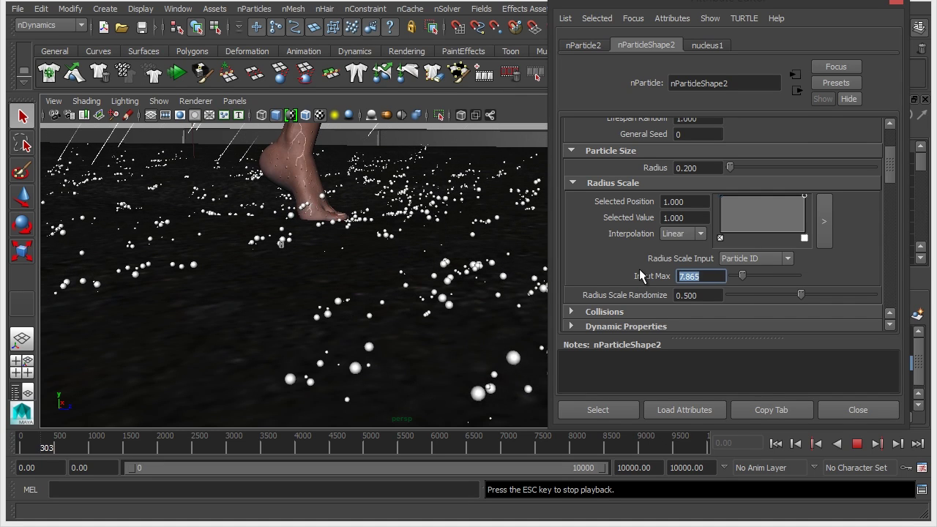
type("5")
key("Return")
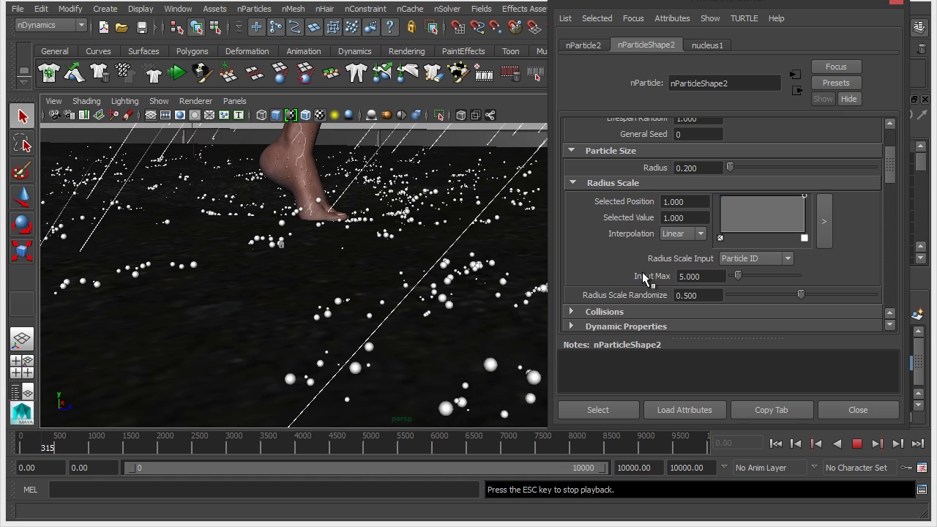
left_click(856, 444)
left_click(777, 444)
key("alt+v")
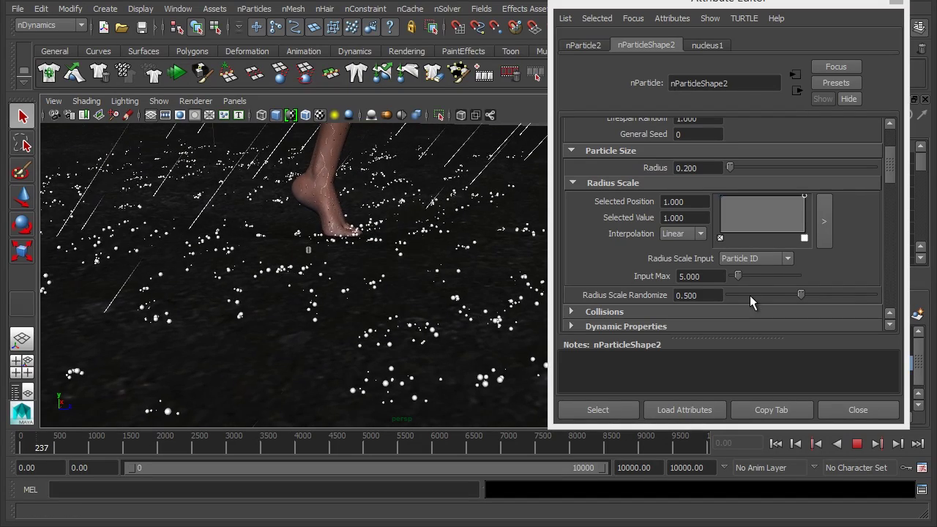
Set the Radius of the splash particles to 0.150
left_click_drag(888, 167, 889, 151)
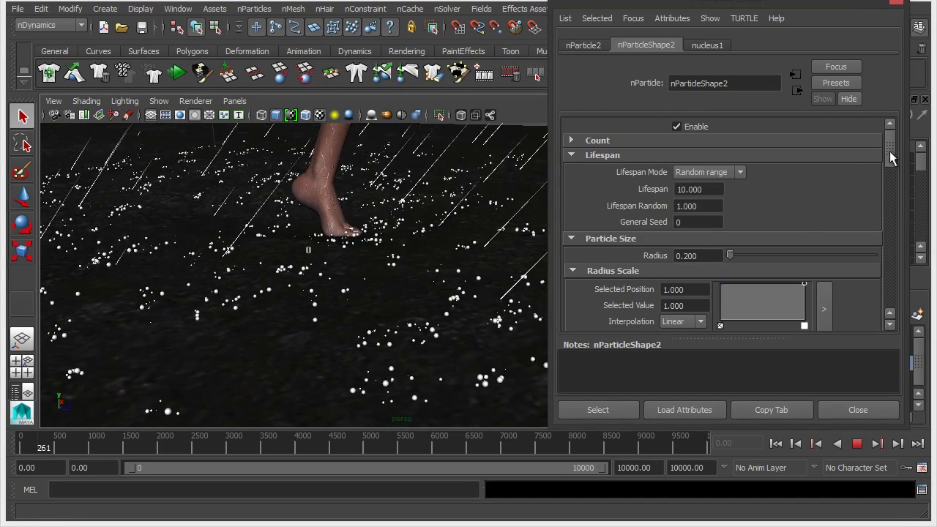
left_click_drag(685, 256, 710, 254)
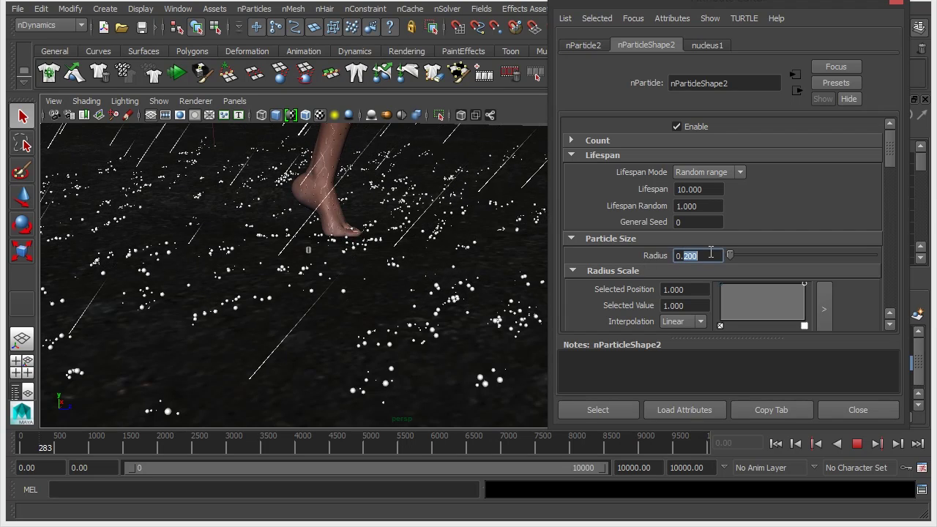
type("150")
key("Return")
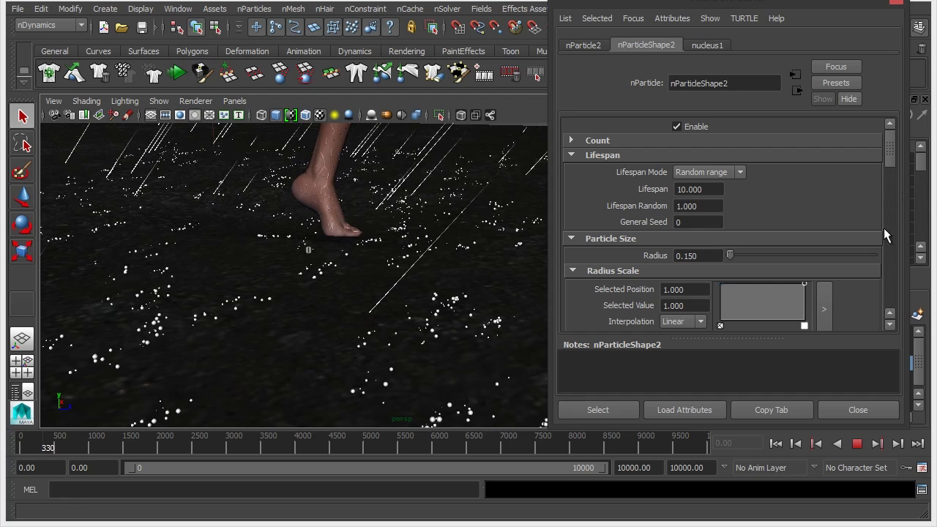
Set the Radius Scale Randomize of the splash particles to 0.100 and inspect the splashes on the floor
left_click_drag(890, 148, 887, 170)
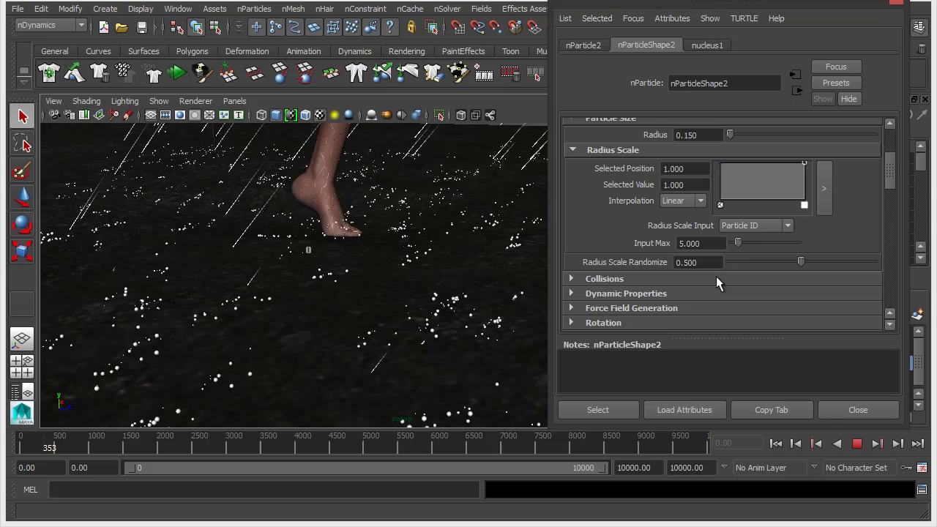
left_click_drag(770, 263, 748, 263)
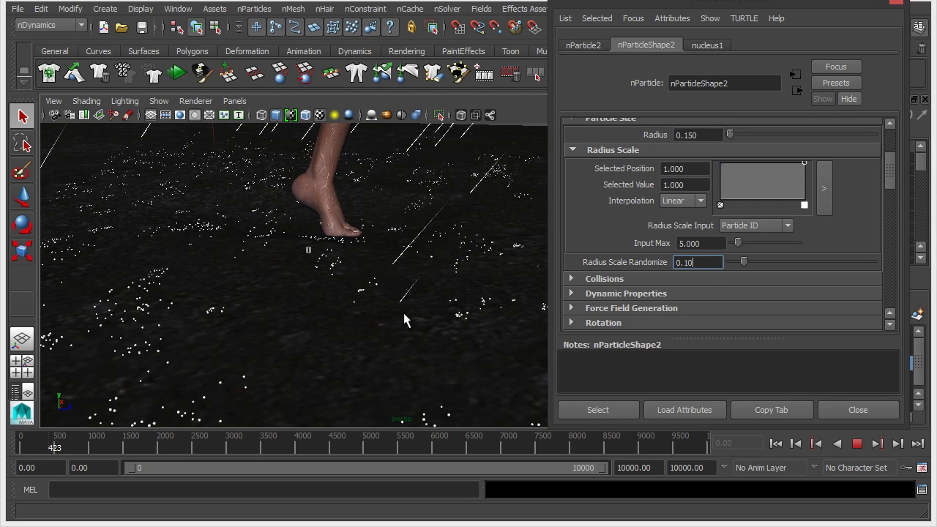
key("Return")
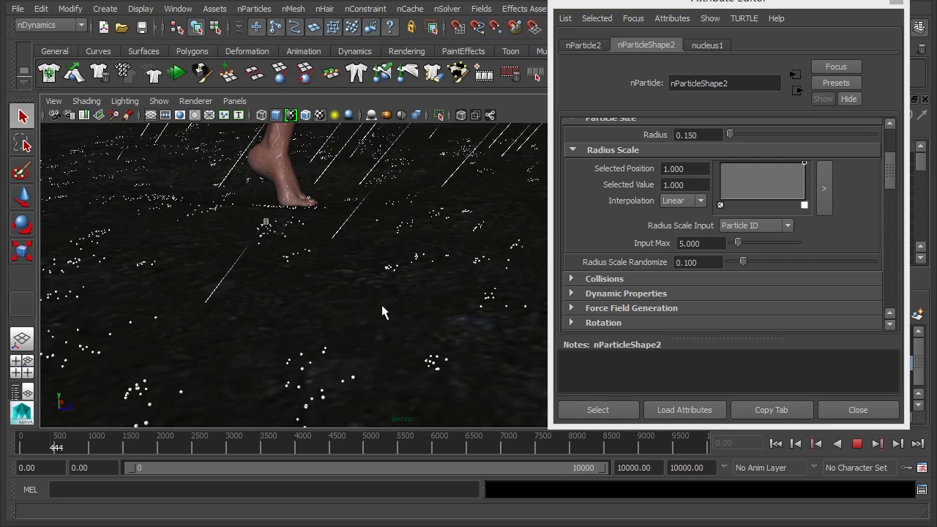
middle_click_drag(382, 312, 411, 284, "alt")
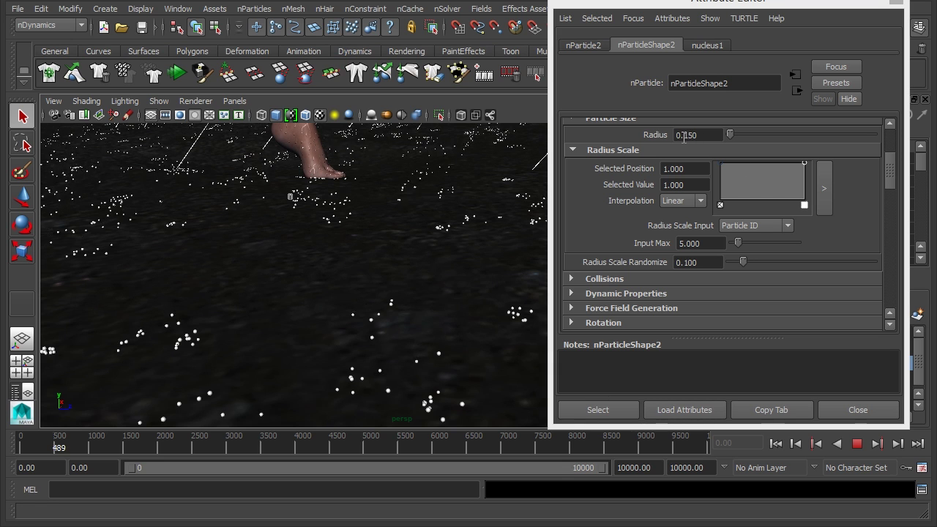
Set the Radius of the splash particles to 0.200 and check the splashes in the running simulation
left_click_drag(687, 135, 715, 136)
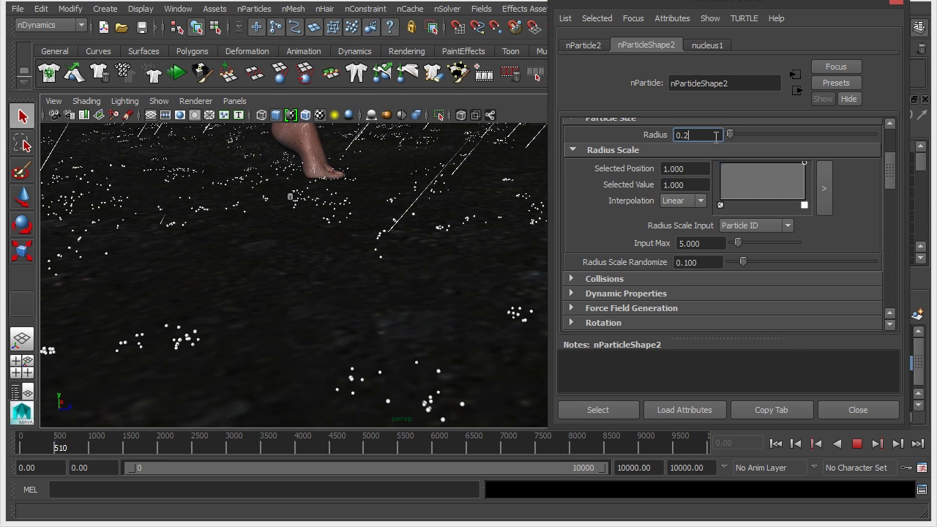
key("Return")
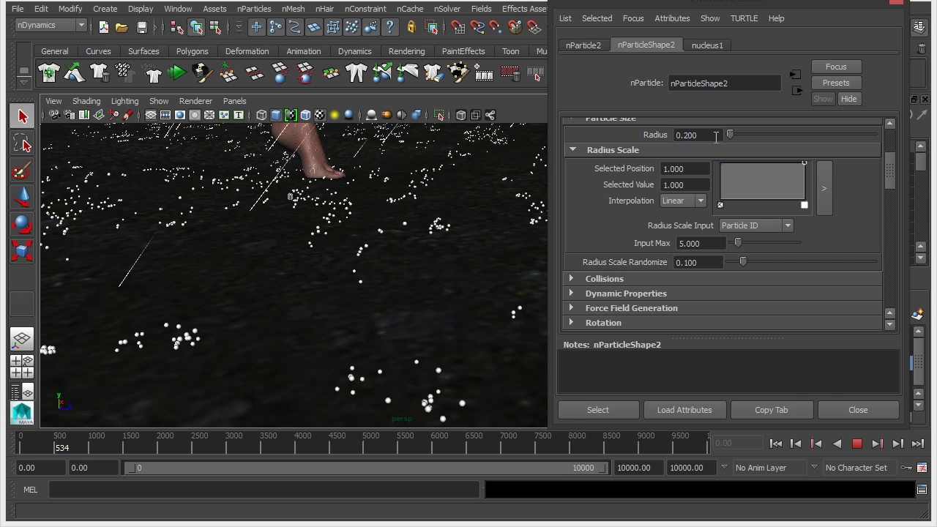
left_click(409, 307)
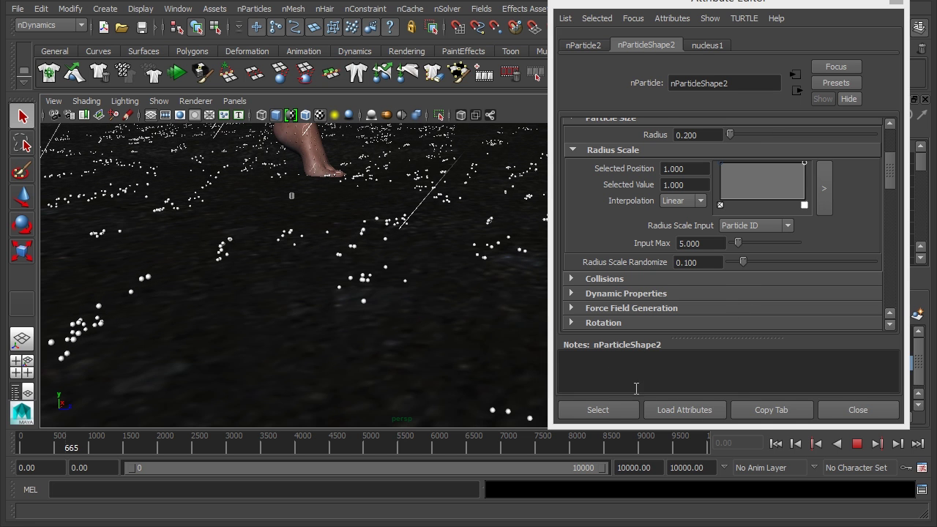
Stop the running simulation and select the splash particles, nParticle2, for editing
left_click(856, 443)
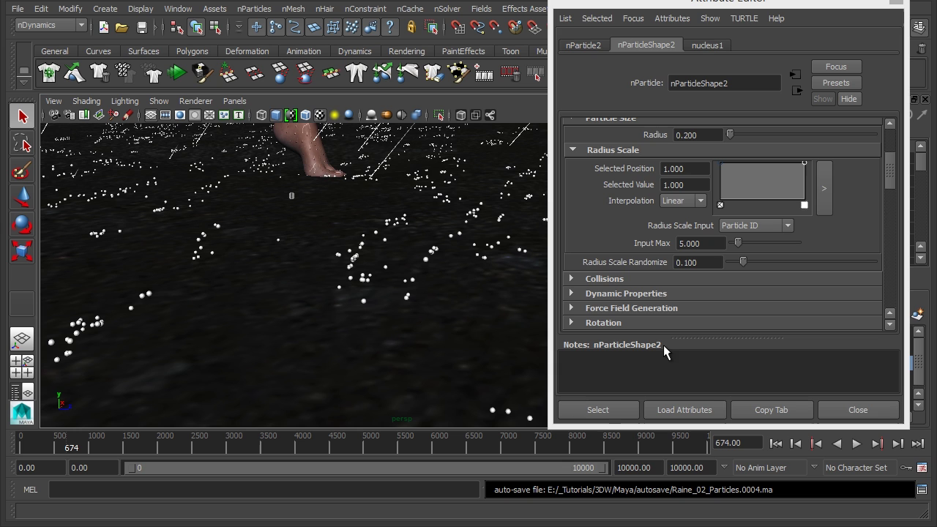
left_click(366, 231)
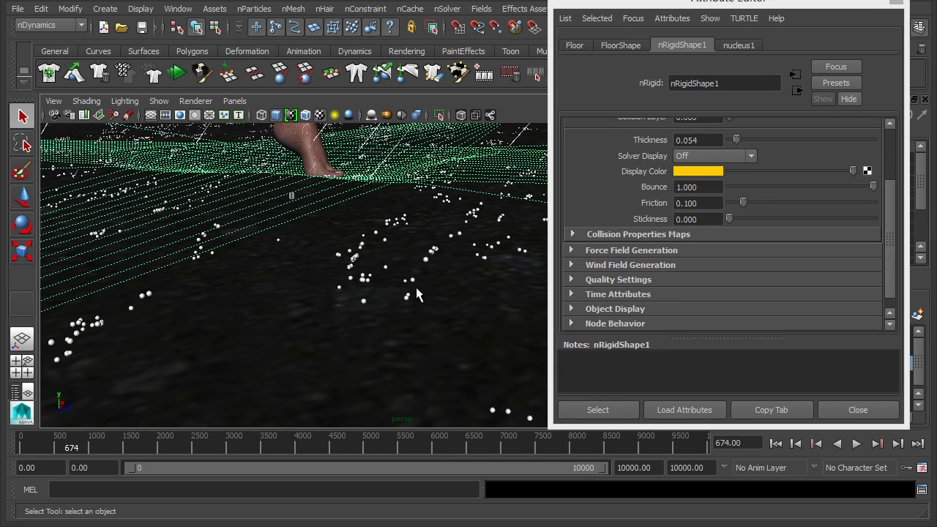
scroll(637, 210, "up", 3)
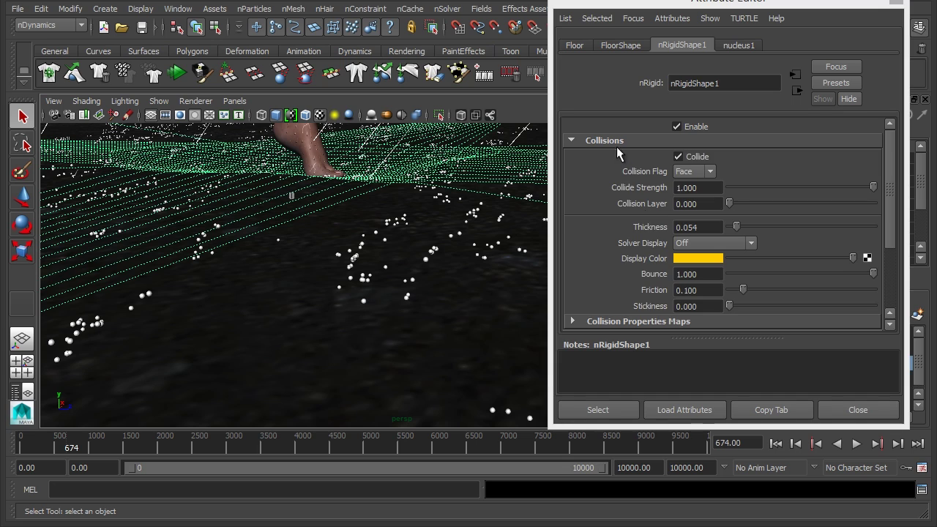
left_click(618, 140)
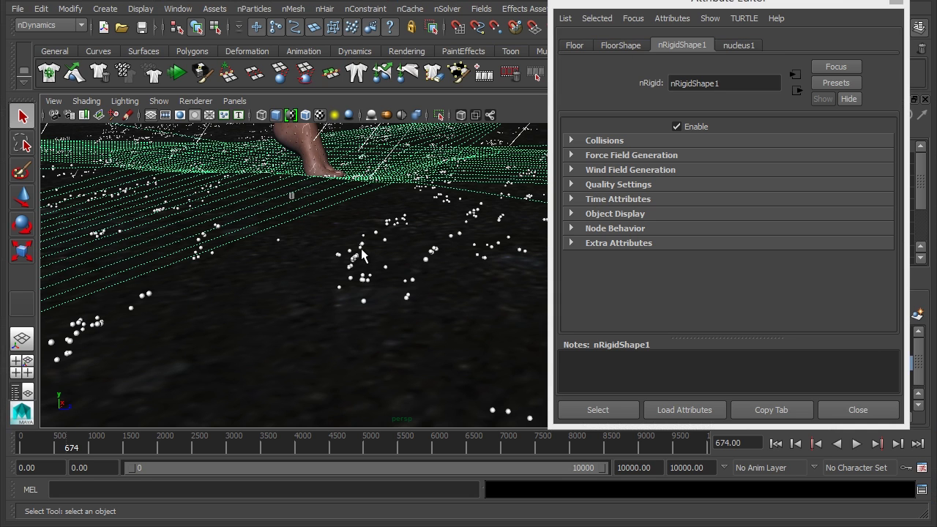
left_click(169, 10)
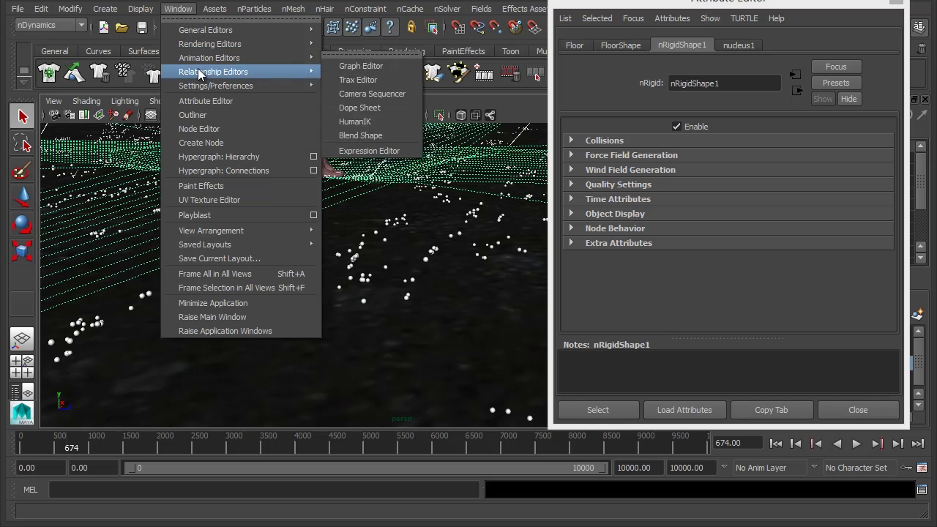
left_click(204, 114)
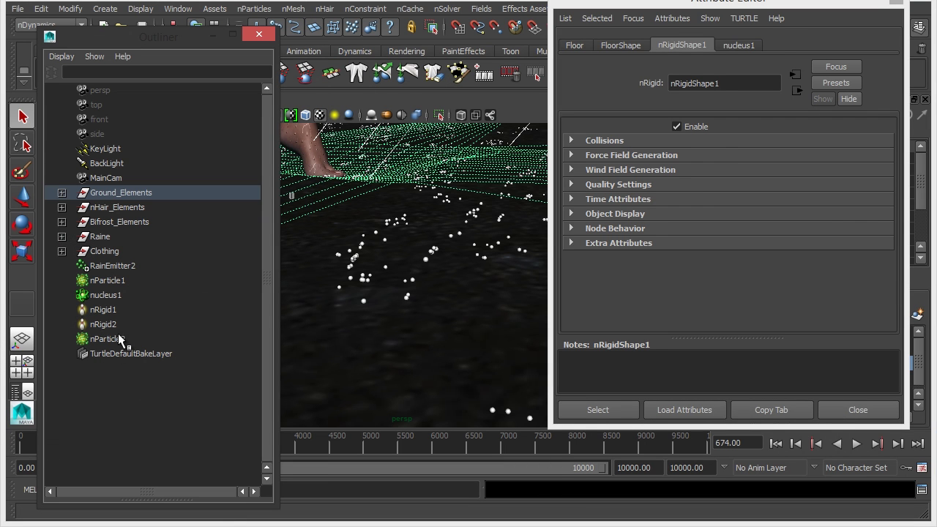
left_click(120, 338)
left_click(248, 33)
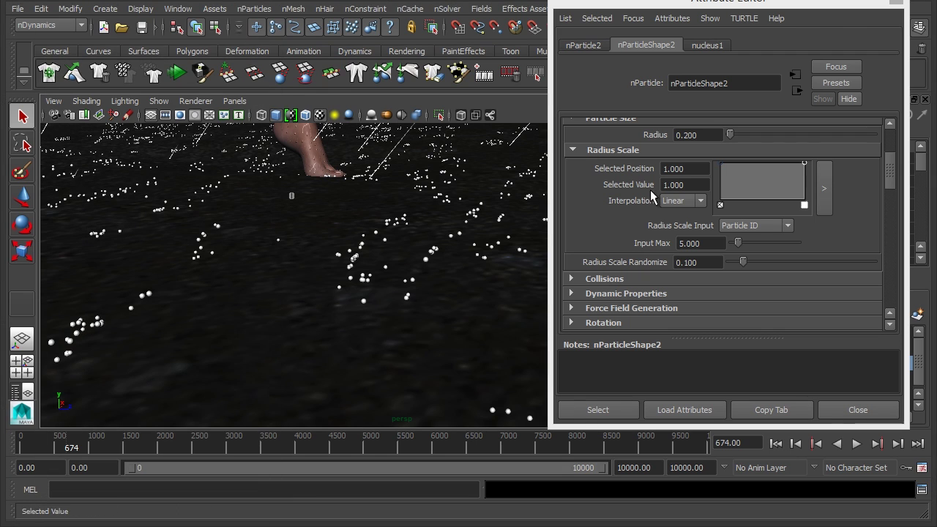
Shape the Opacity Scale ramp of the splash particles into a linear fade ending at position 1.000 with value 0.000
left_click(634, 151)
scroll(612, 152, "up", 2)
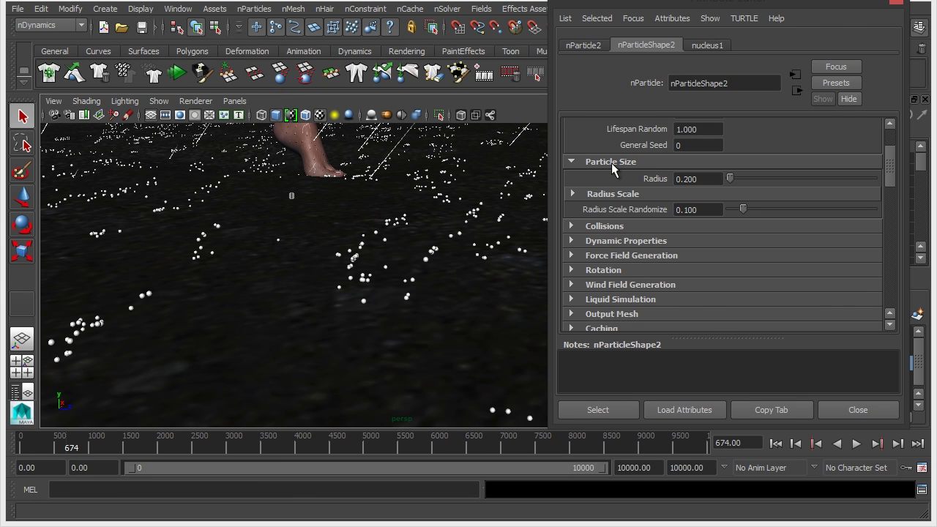
scroll(611, 163, "up", 2)
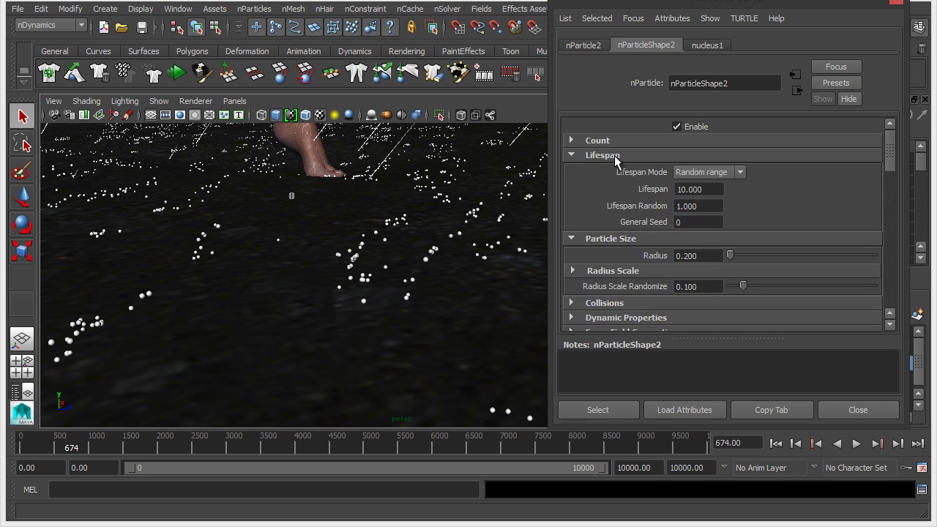
left_click(614, 155)
scroll(607, 219, "down", 2)
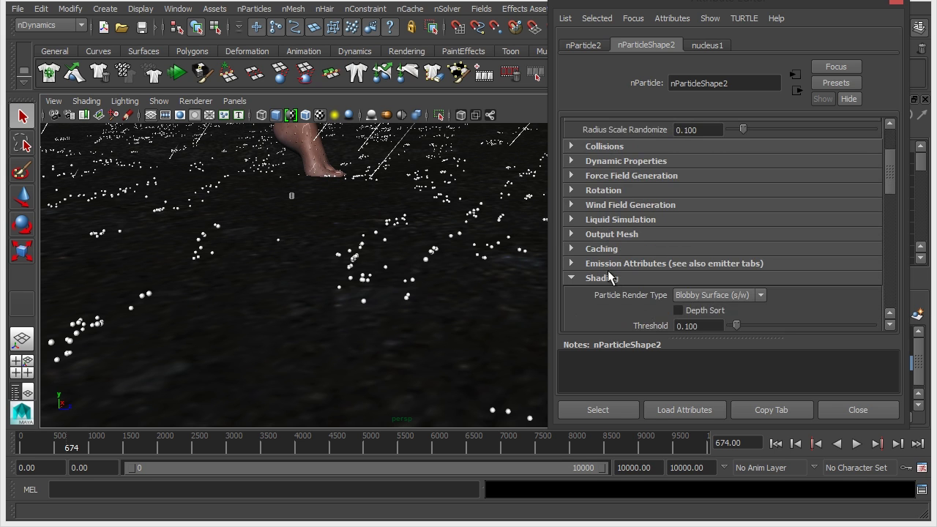
scroll(610, 273, "down", 6)
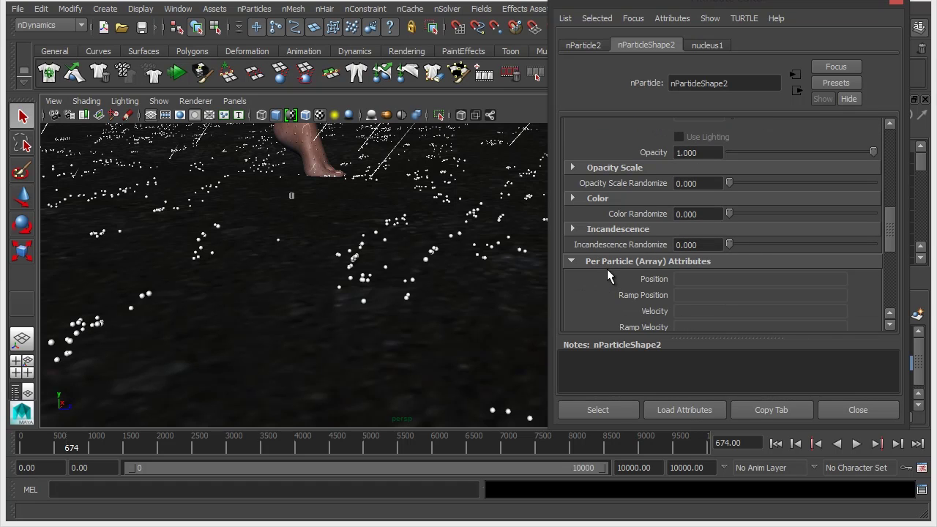
left_click(619, 169)
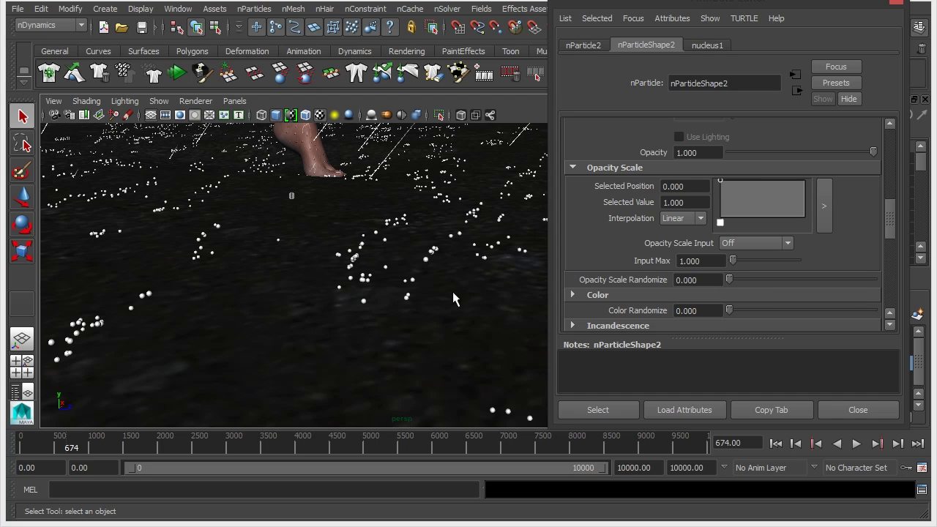
left_click_drag(777, 195, 816, 185)
left_click_drag(805, 185, 831, 232)
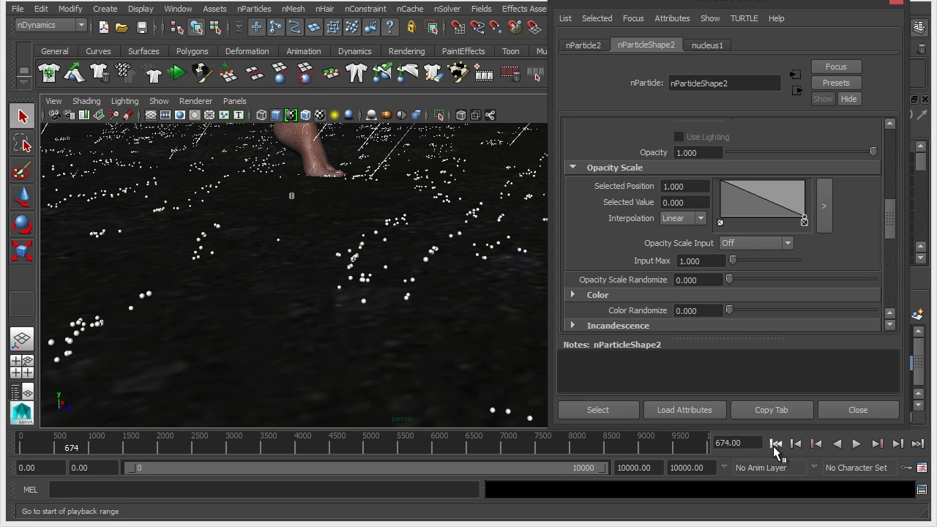
Rerun the interactive simulation from frame 0 and set the splash particles' Opacity Scale Input to Normalized Age
left_click(775, 443)
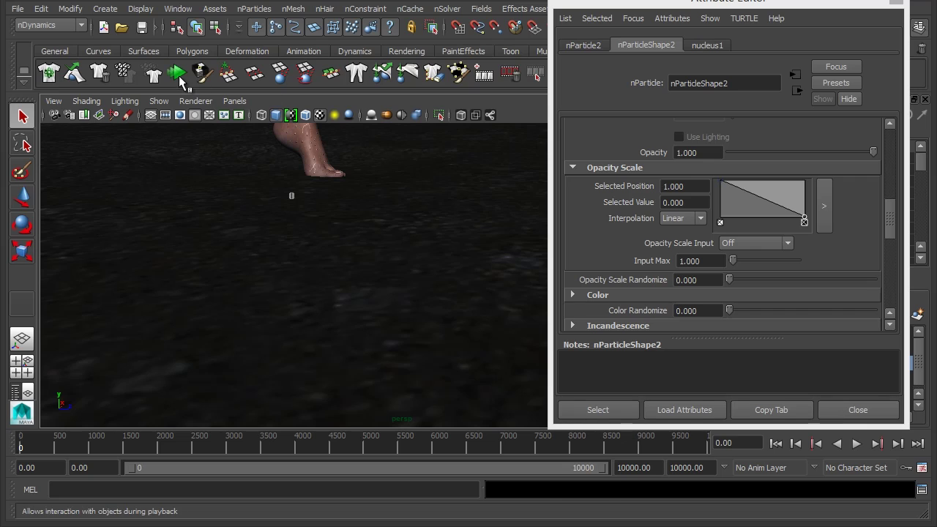
key("alt+v")
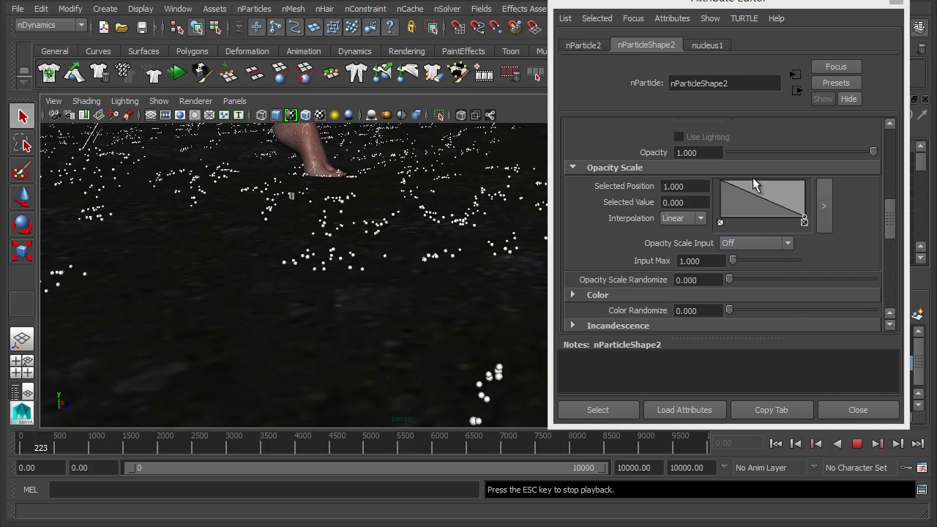
left_click(763, 249)
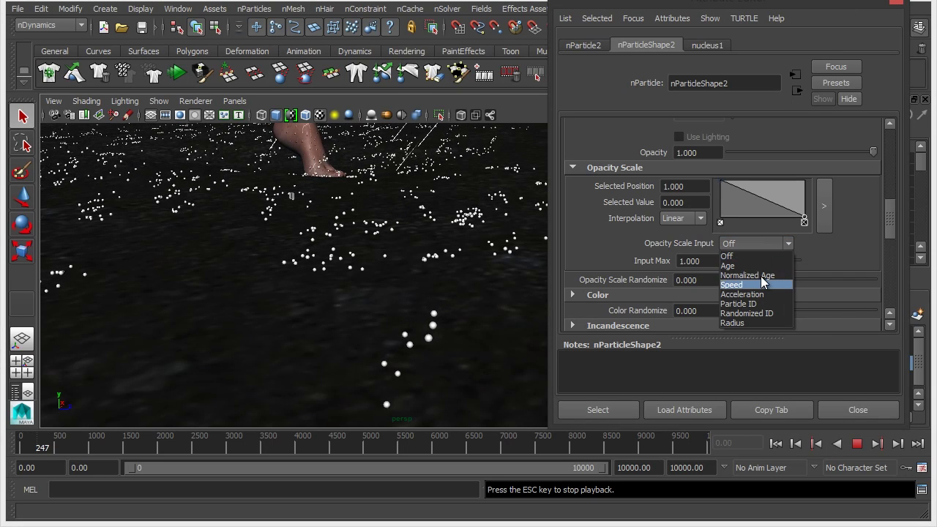
left_click(761, 276)
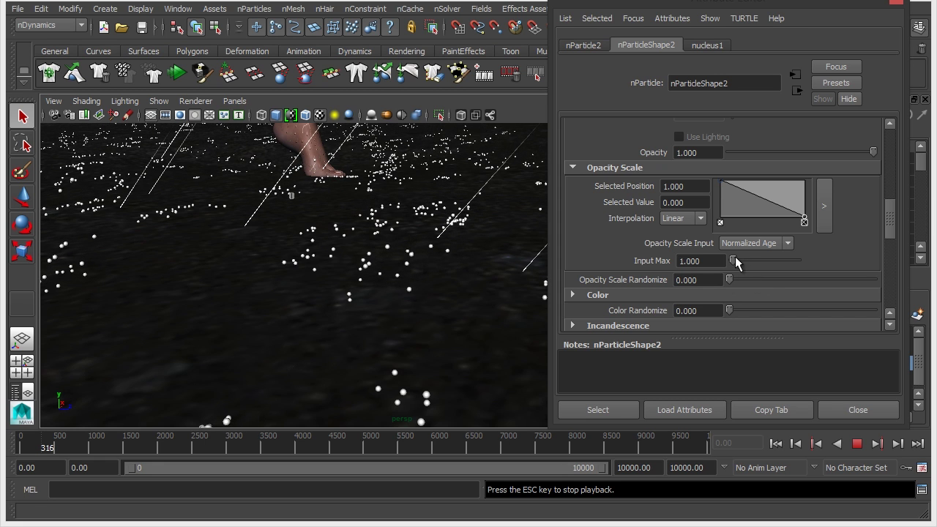
Try an Opacity Scale Input Max of 50 and rerun the interactive simulation from frame 0
left_click_drag(733, 260, 816, 264)
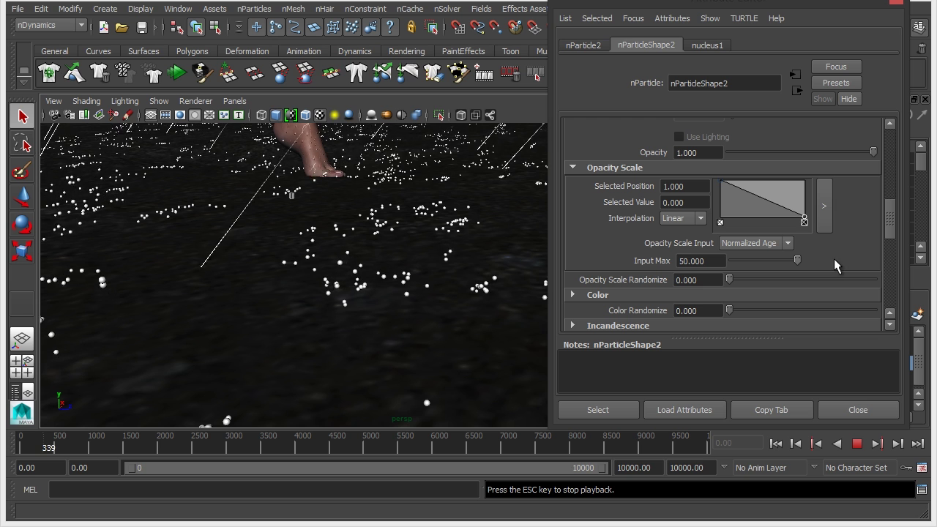
left_click(855, 444)
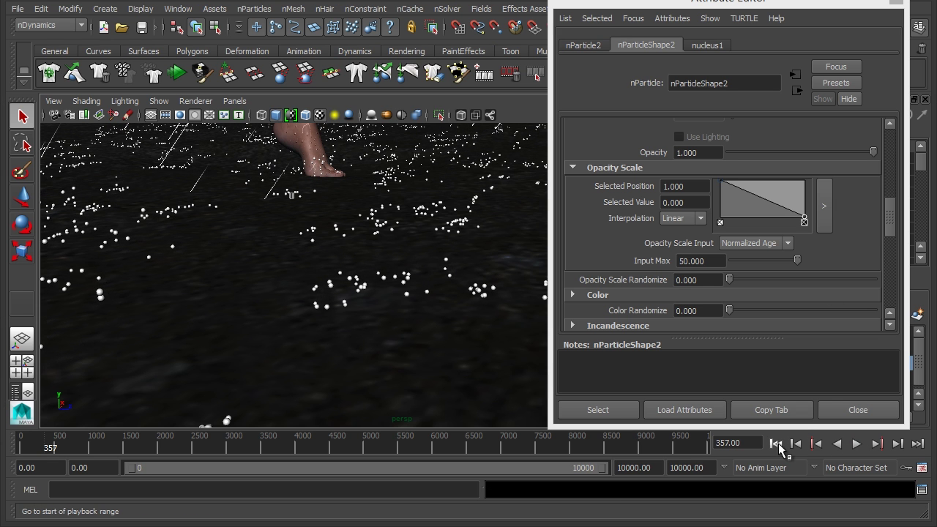
left_click(776, 443)
key("alt+v")
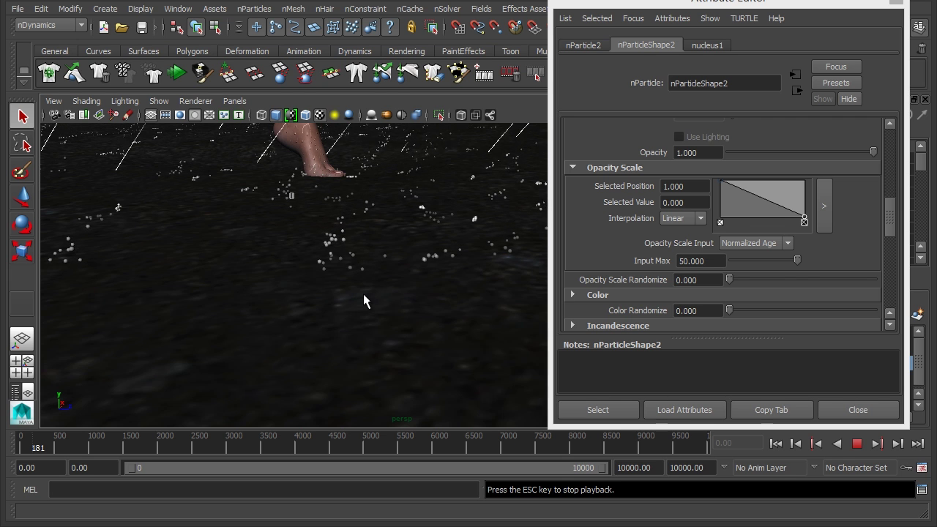
Set the Opacity Scale Input Max of the splash particles to 2
left_click_drag(798, 262, 636, 259)
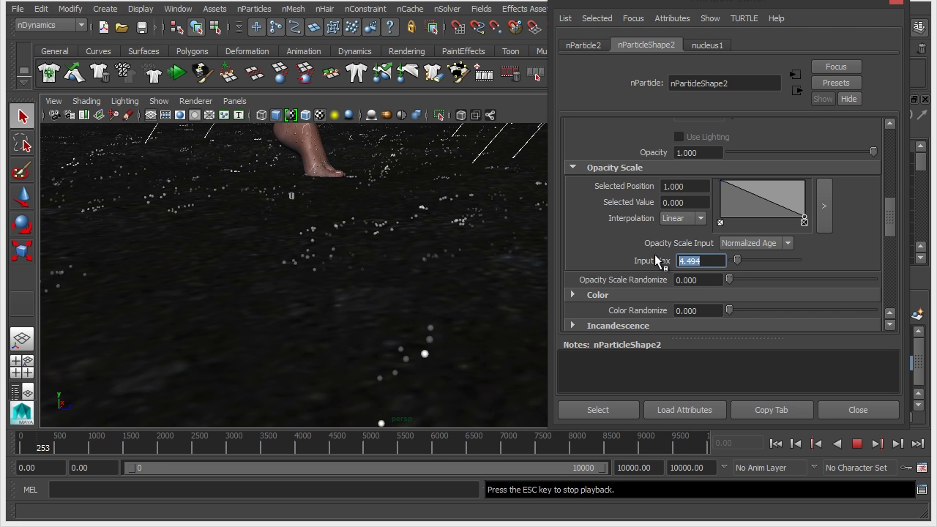
type("2")
key("Return")
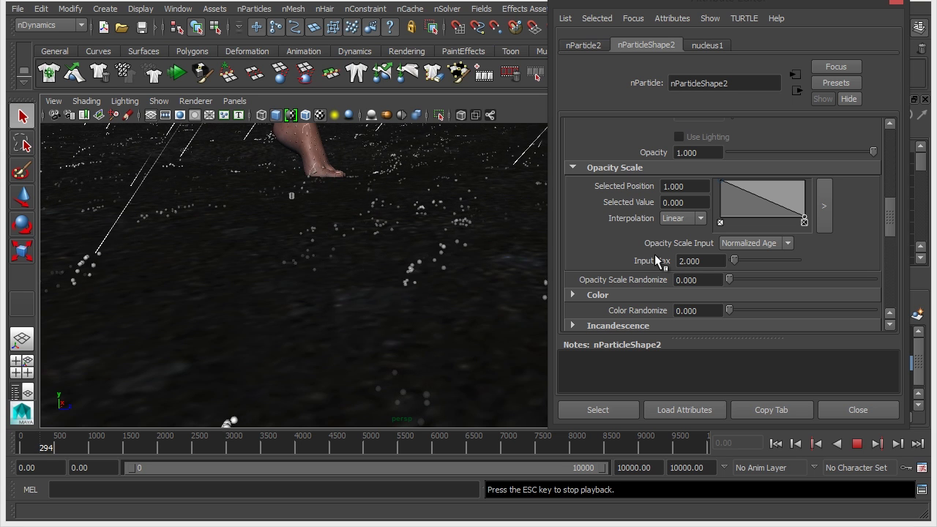
Try Age as the Opacity Scale Input and switch it back to Normalized Age
left_click(753, 244)
left_click(746, 265)
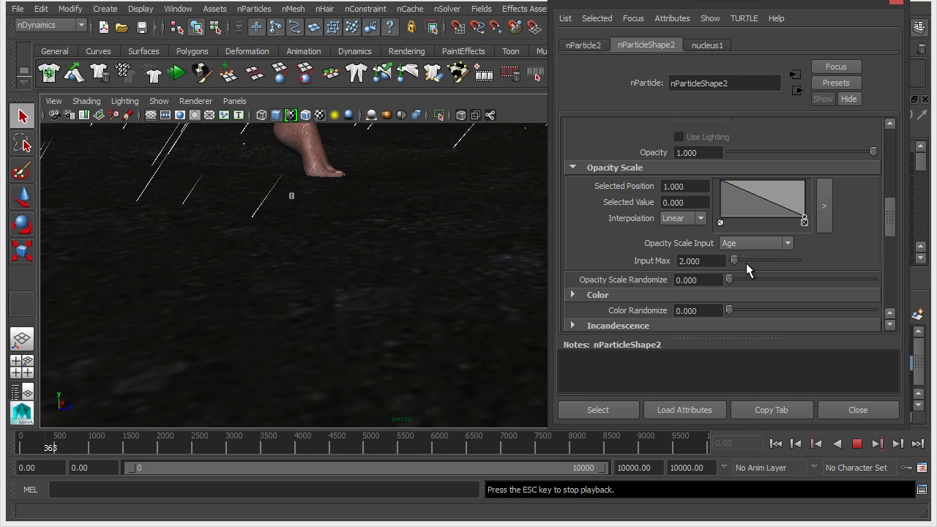
left_click(753, 244)
left_click(752, 274)
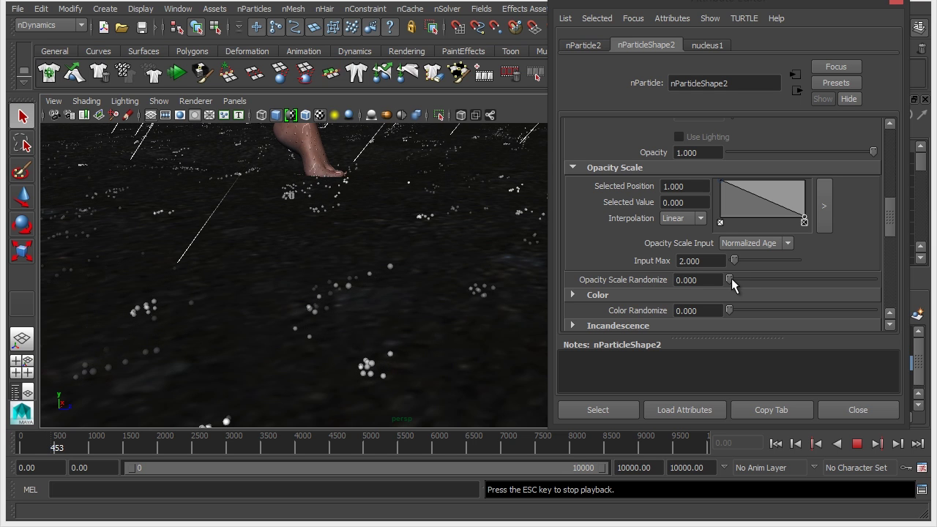
Set the Opacity Scale Randomize of the splash particles to 1.000, stop the simulation and close the Attribute Editor
left_click_drag(730, 286, 873, 284)
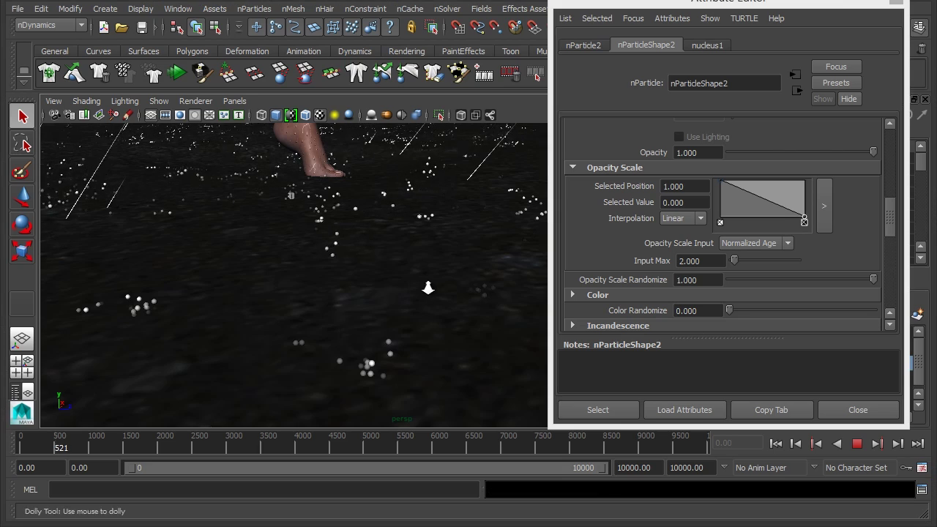
right_click_drag(428, 288, 356, 341, "alt")
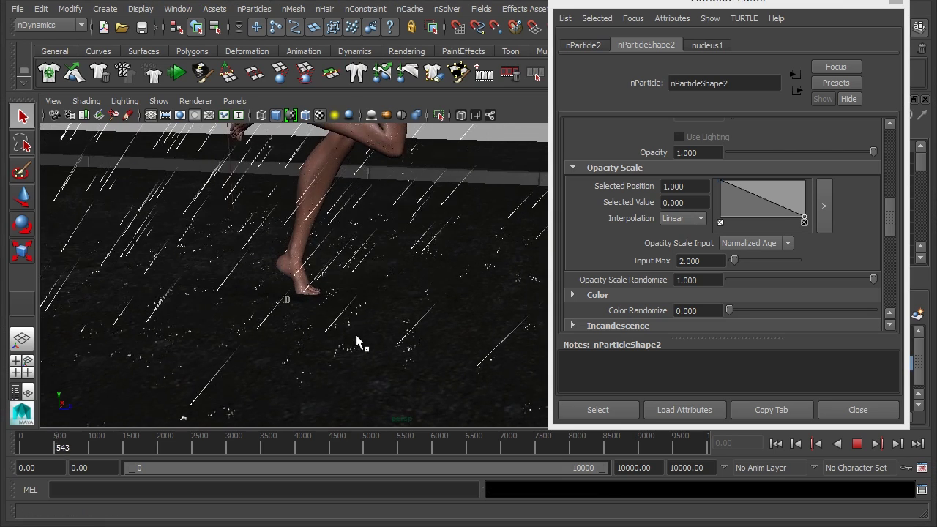
left_click(857, 444)
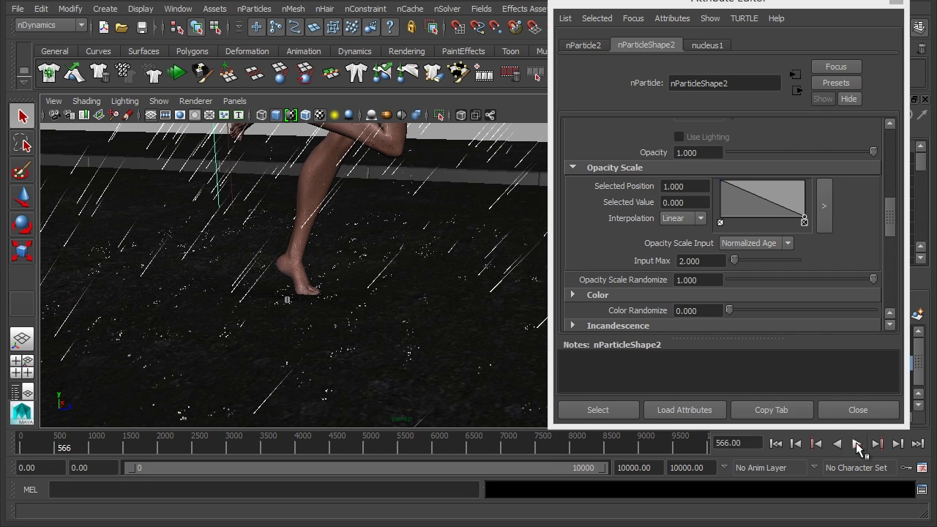
left_click(858, 409)
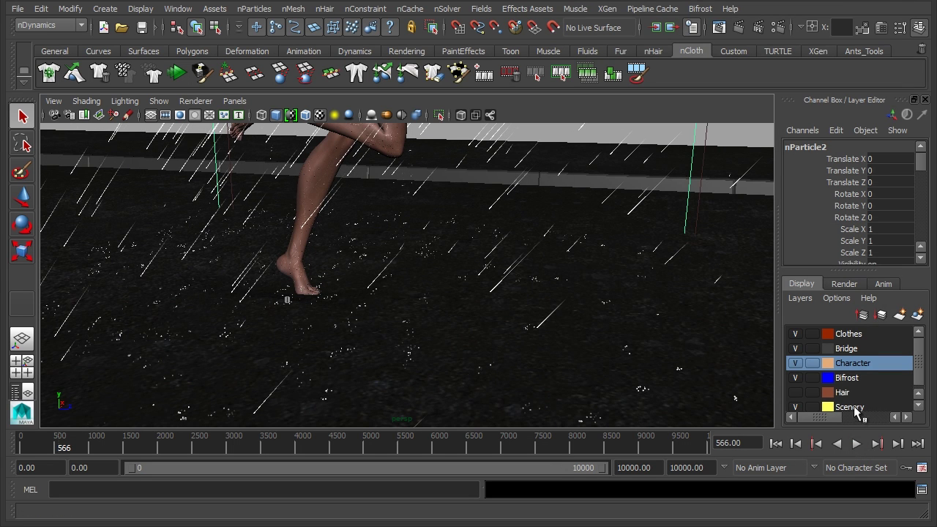
Return to frame 0 and look through the MainCam camera
left_click(780, 446)
left_click(234, 101)
mouse_move(263, 114)
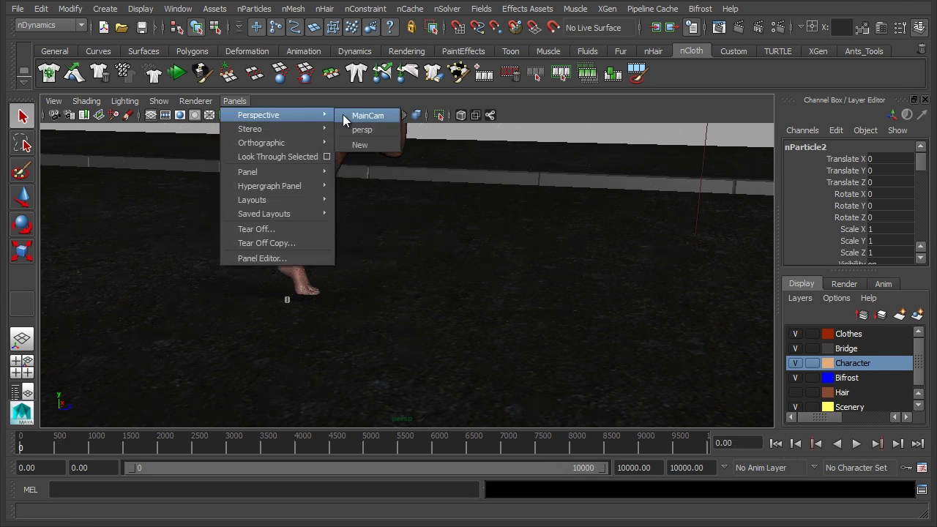
left_click(344, 114)
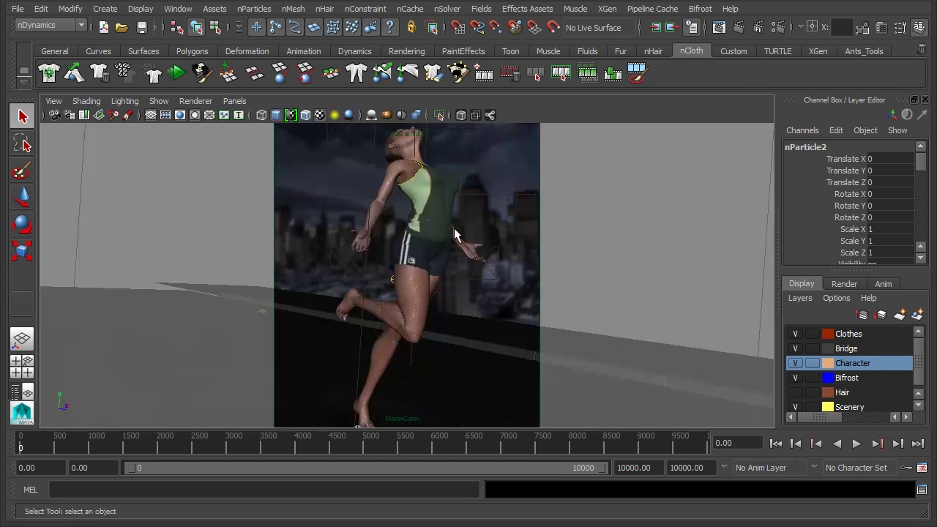
Run the interactive simulation and watch the rain and splashes in full screen view before restoring the standard view
key("ctrl+space")
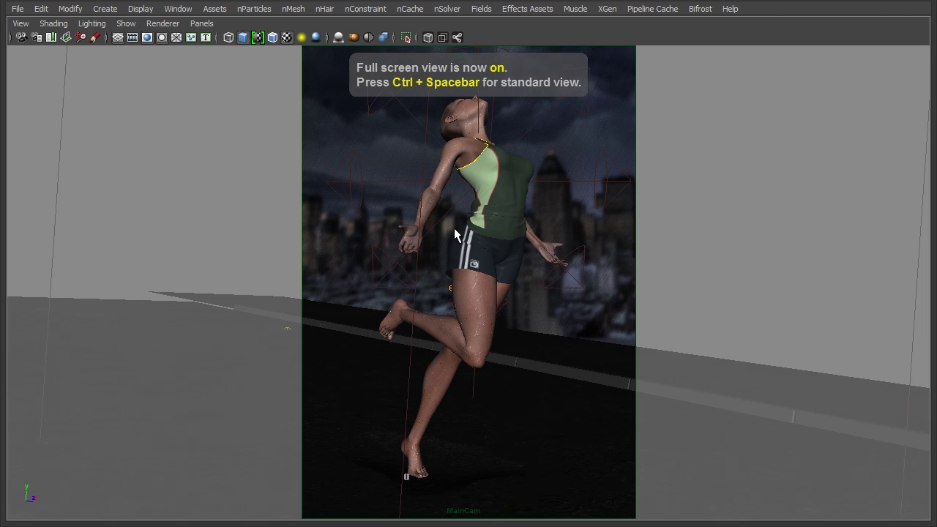
key("ctrl+space")
key("alt+v")
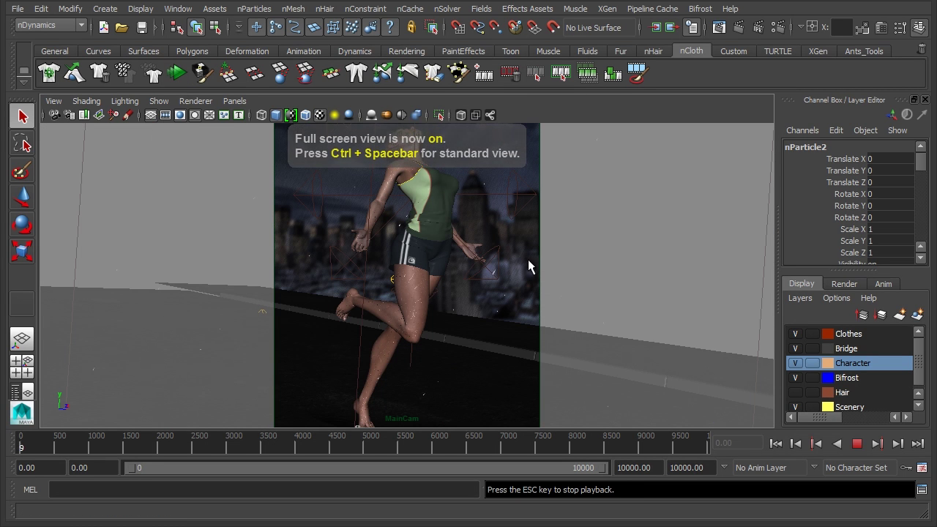
key("ctrl+space")
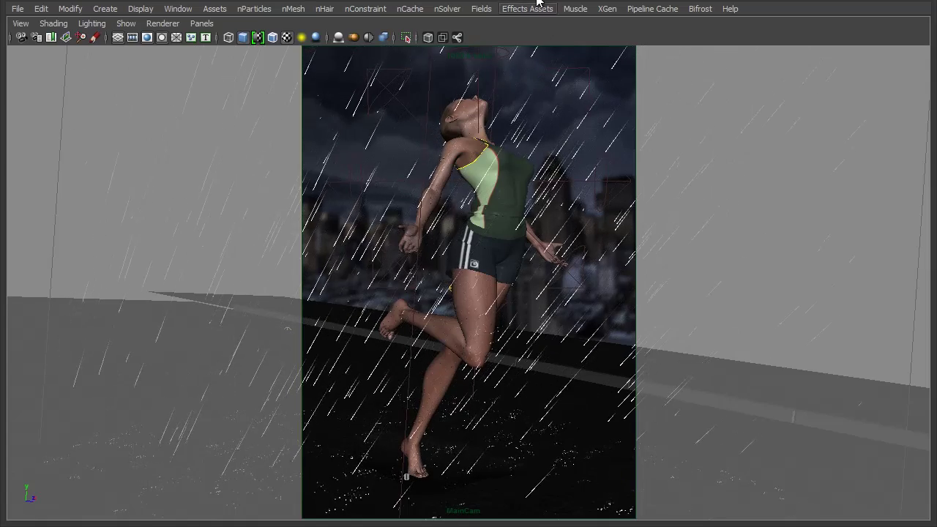
key("ctrl+space")
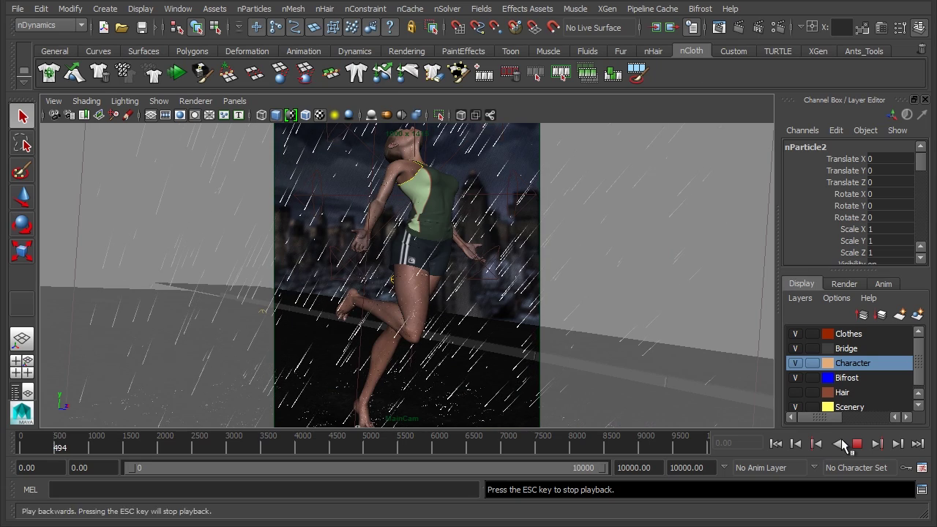
Review the Collisions settings of the character's nRigidShape2 and clear the selection
left_click(404, 303)
key("ctrl+a")
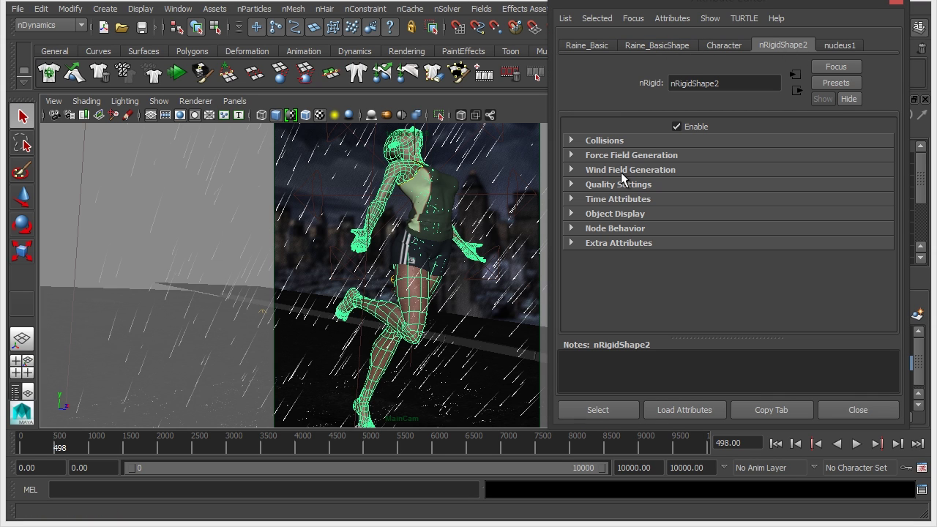
left_click(620, 140)
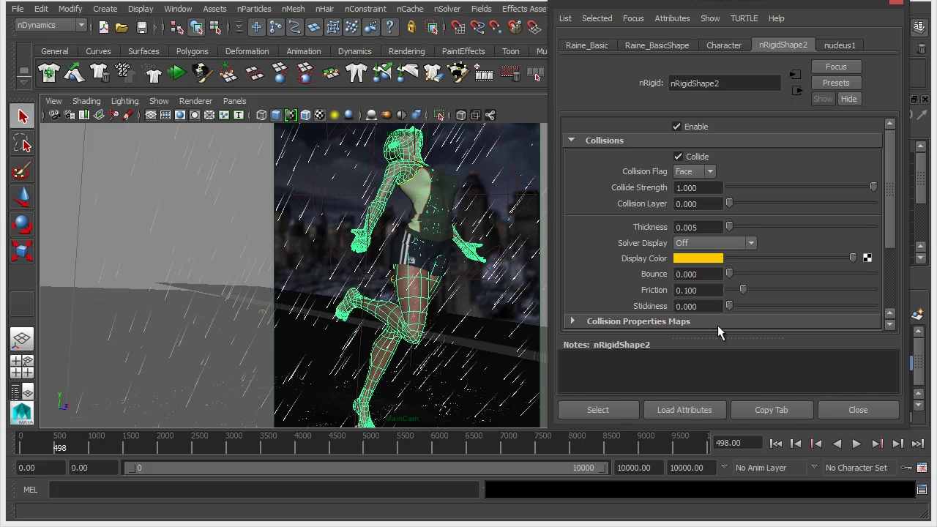
left_click(857, 411)
left_click(158, 192)
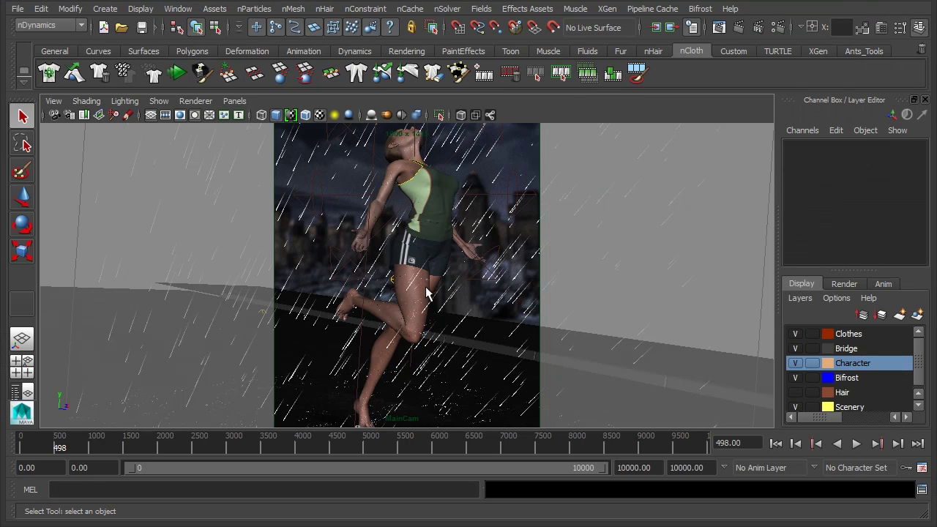